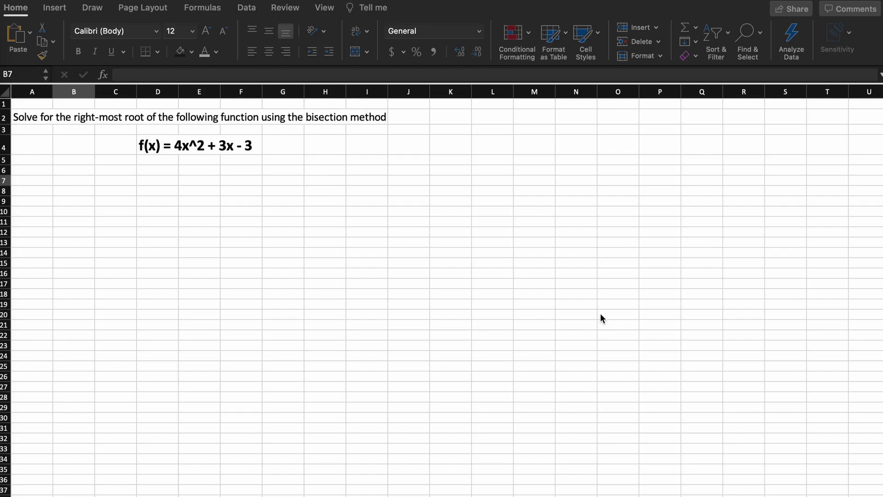
Type the table headers Iteration, a, f(a), b, f(b), c, f(c), products, Error (b - a) in B8:K8.
left_click(74, 196)
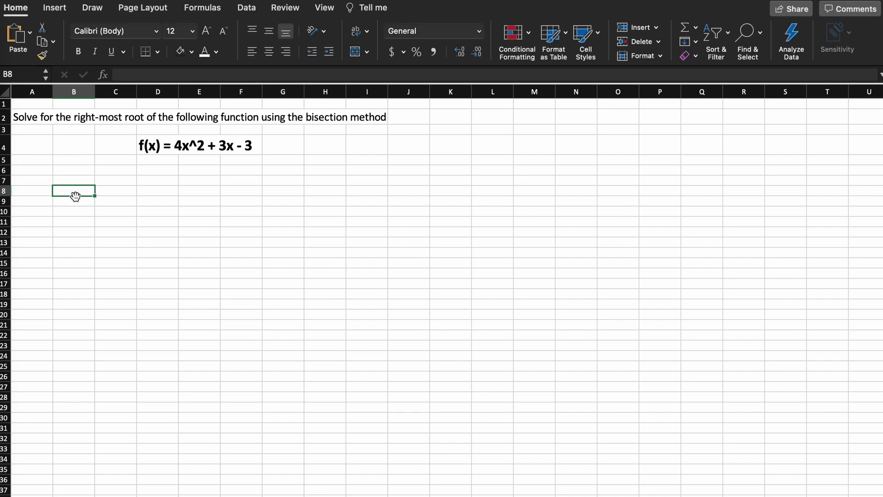
type("Iteration\ta\tf(a)\tb\tf(b)\tc\t")
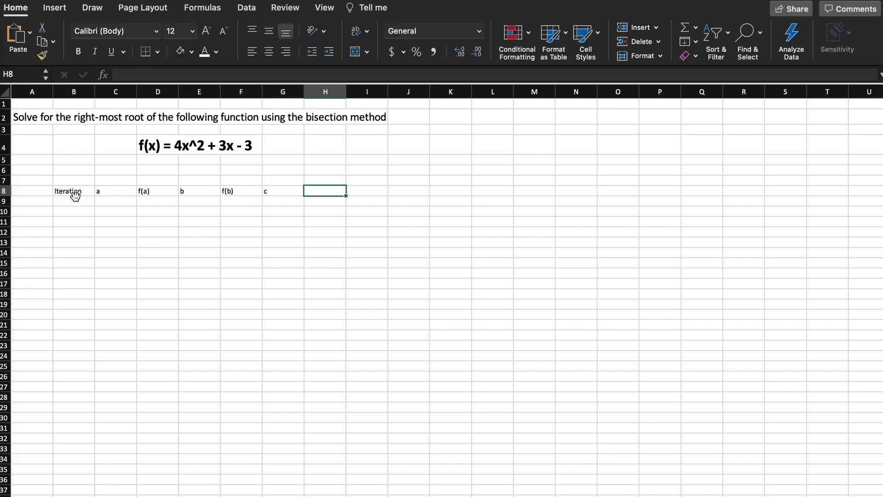
type("f(c)")
double_click(314, 193)
left_click(368, 191)
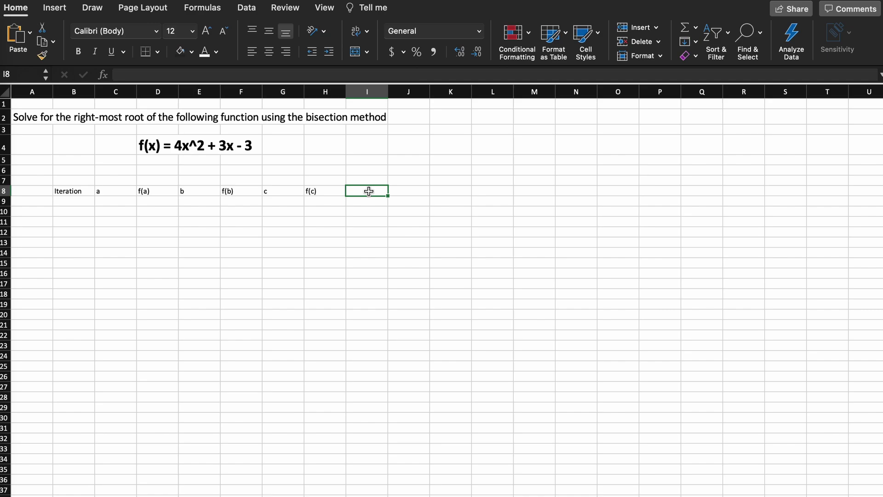
type("f(a)*f(c)\t")
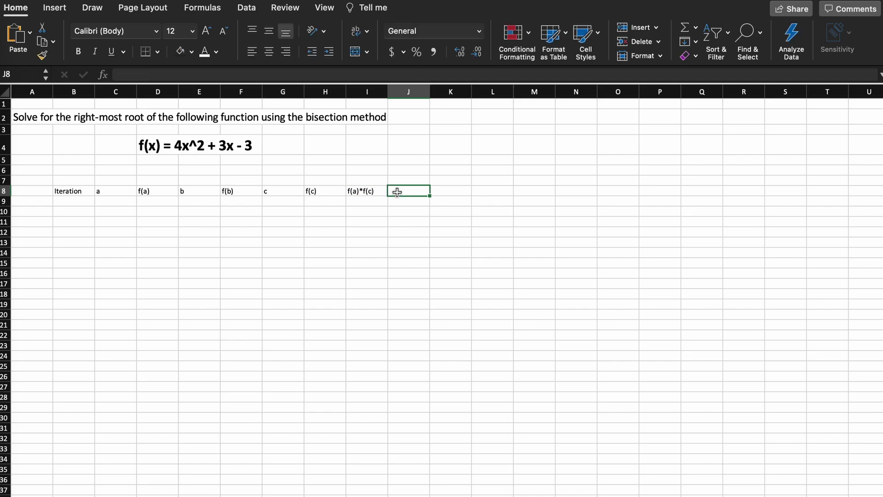
type("f(b)*f(c)")
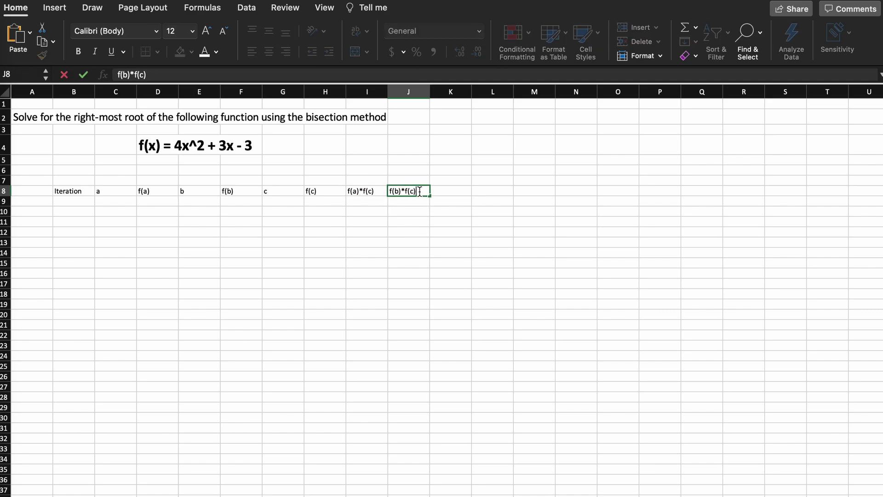
key("Tab")
type("Error (")
Make the B8:K8 headers bold and centred with a thick box border.
left_click_drag(458, 193, 56, 191)
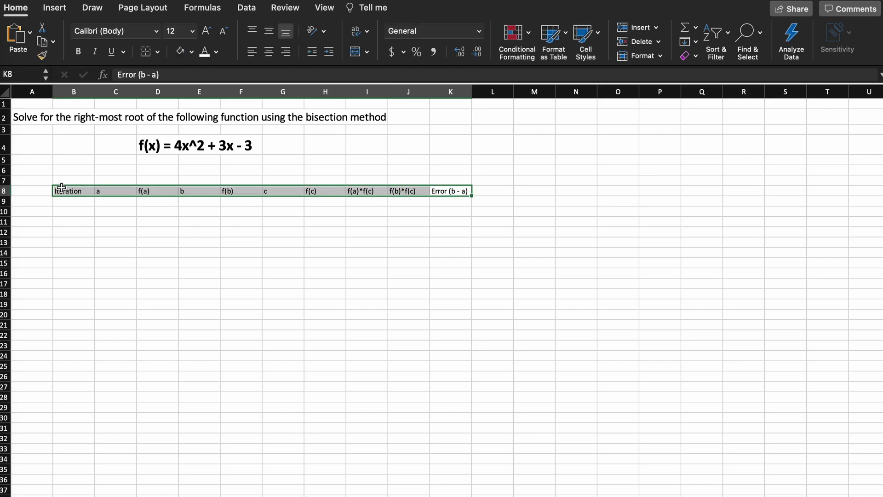
left_click(78, 51)
left_click(158, 51)
left_click(198, 200)
left_click(268, 52)
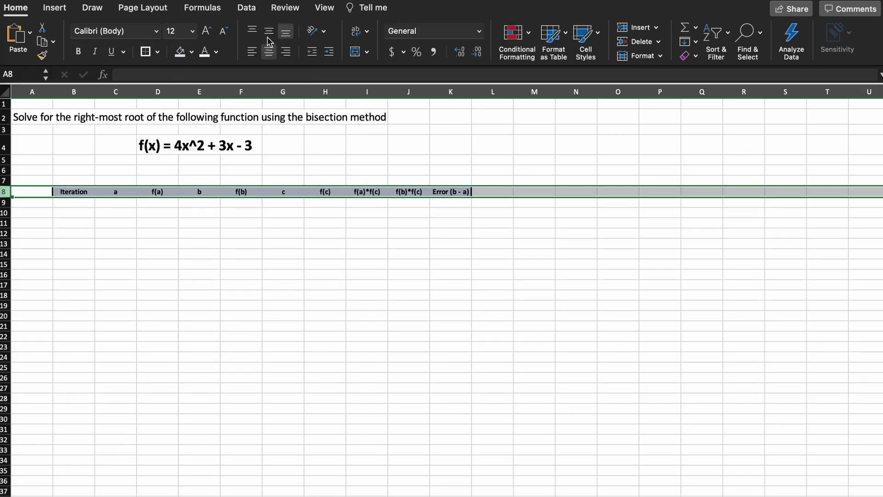
left_click(241, 212)
Enter iteration numbers 0 and 1 in B9:B10 and centre the table body.
left_click(88, 202)
type("0")
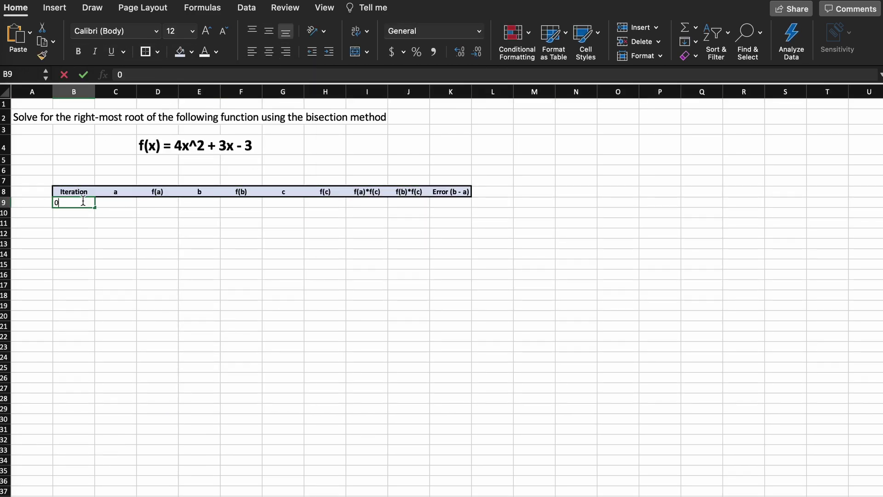
key("Return")
type("1")
left_click_drag(87, 203, 436, 361)
left_click(268, 52)
Set a=0 with f(a) =4*(C9)^2+3*C9-3, then b=1 with the same formula for f(b).
left_click(117, 204)
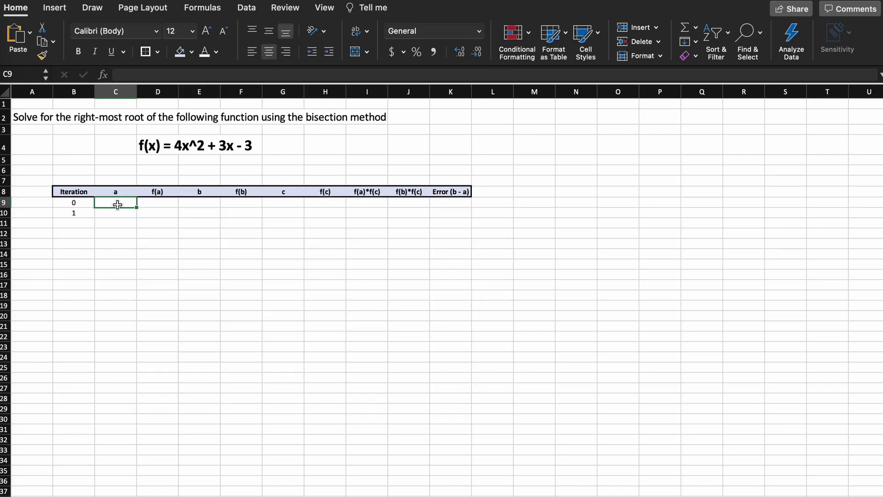
type("0")
key("Tab")
type("=4*(")
left_click(117, 204)
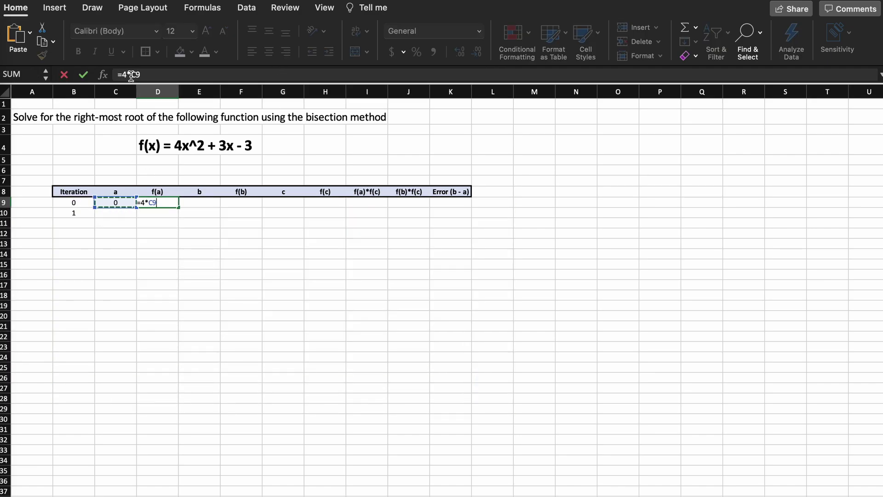
type(")^2+3*")
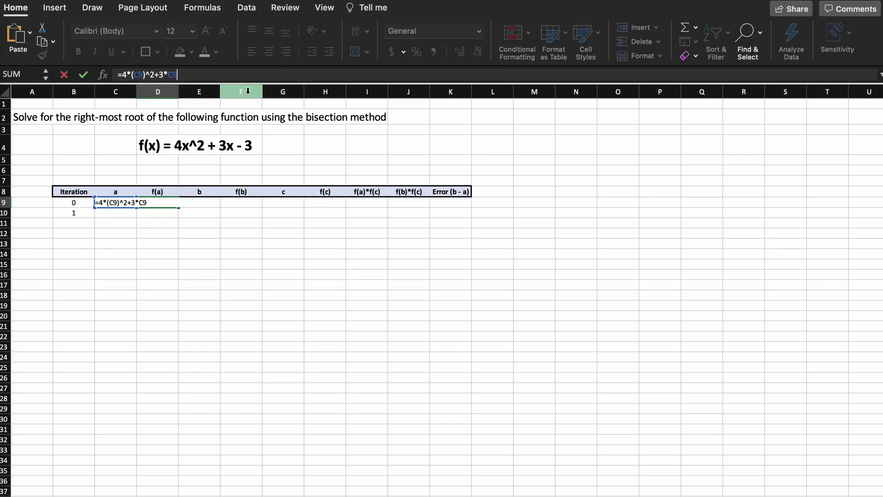
type("-3")
left_click(200, 203)
type("1")
key("ctrl+c")
key("ctrl+v")
Compute midpoint c =(E9+C9)/2 and copy the function formula into f(c).
left_click(273, 205)
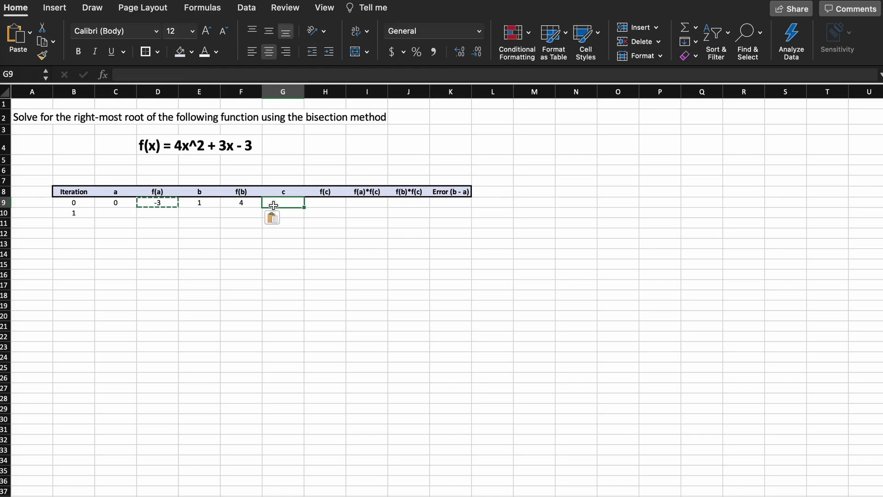
type("=(")
left_click(211, 203)
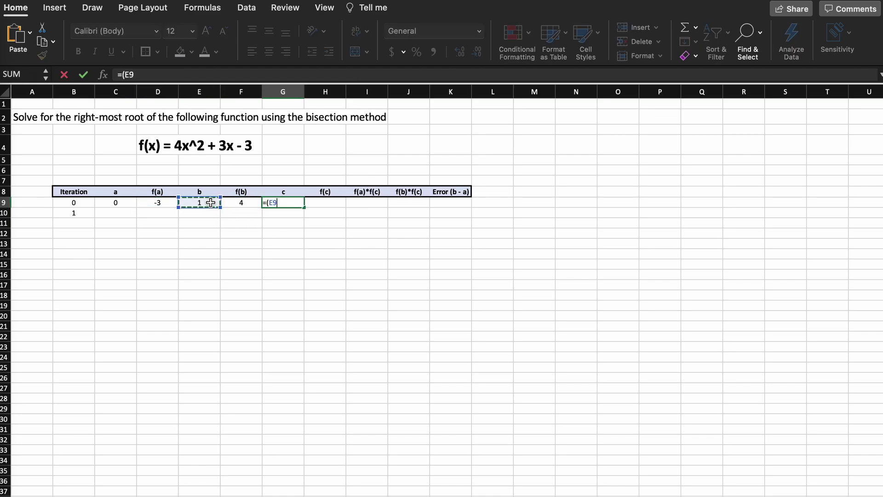
type("+C9)/2")
left_click(322, 203)
left_click(241, 202)
key("ctrl+c")
left_click(325, 202)
key("ctrl+v")
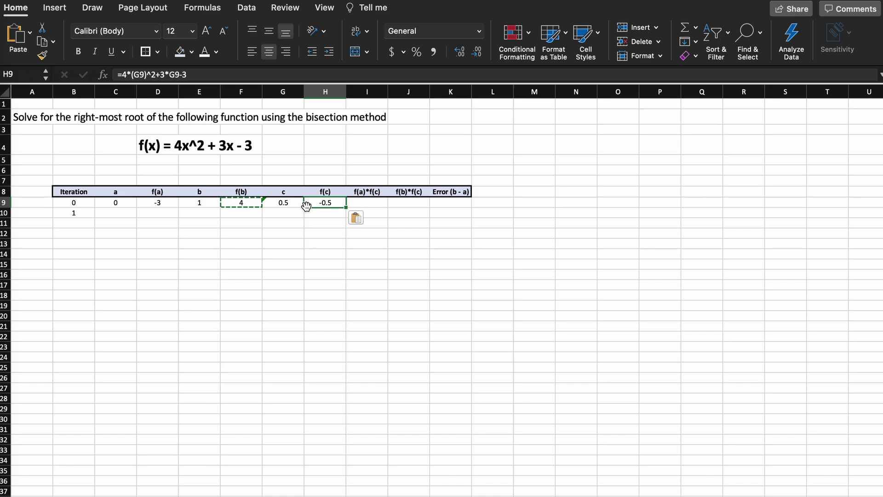
Enter the products f(a)*f(c) and f(b)*f(c), giving 1.5 and -2.
left_click(360, 202)
left_click(325, 202)
left_click(157, 203)
key("Tab")
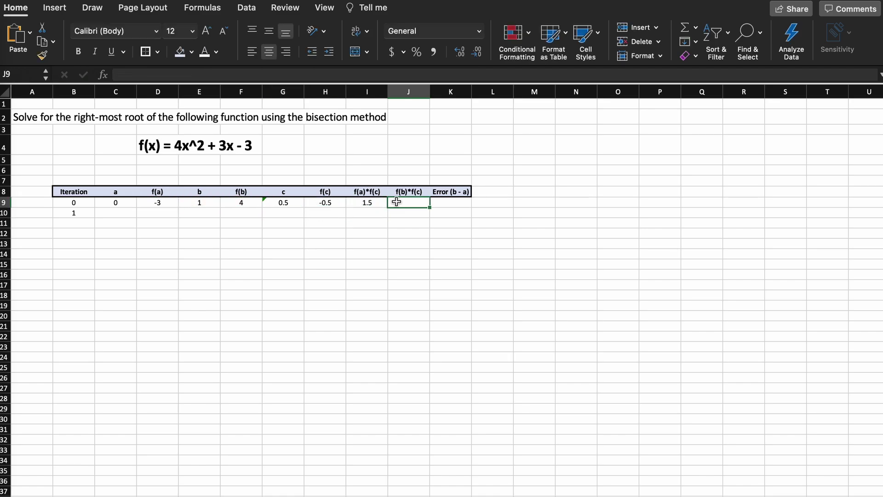
left_click(241, 202)
left_click(325, 203)
key("Return")
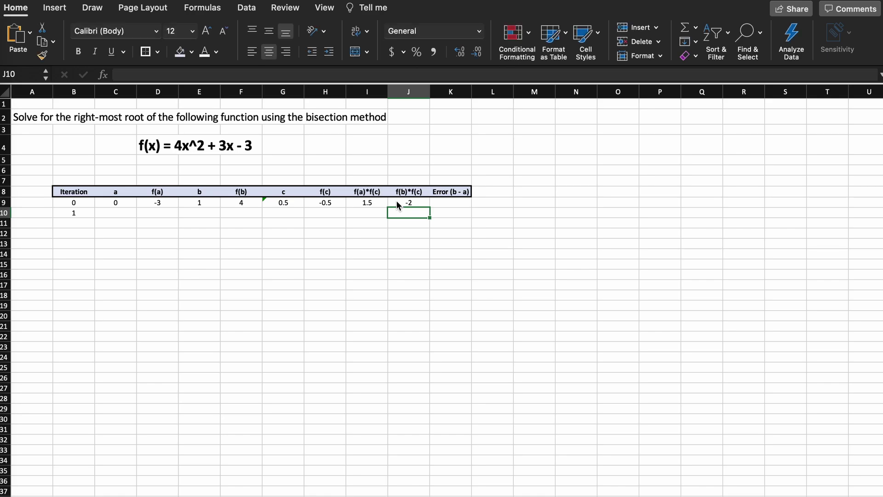
Enter the error formula =E9-C9, giving 1.
left_click(443, 202)
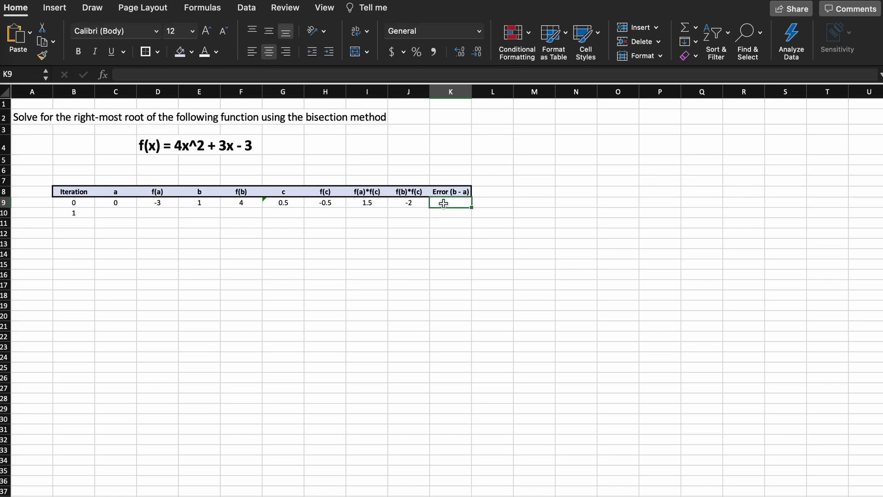
type("=")
key("Left")
key("Left")
key("Left")
key("Left")
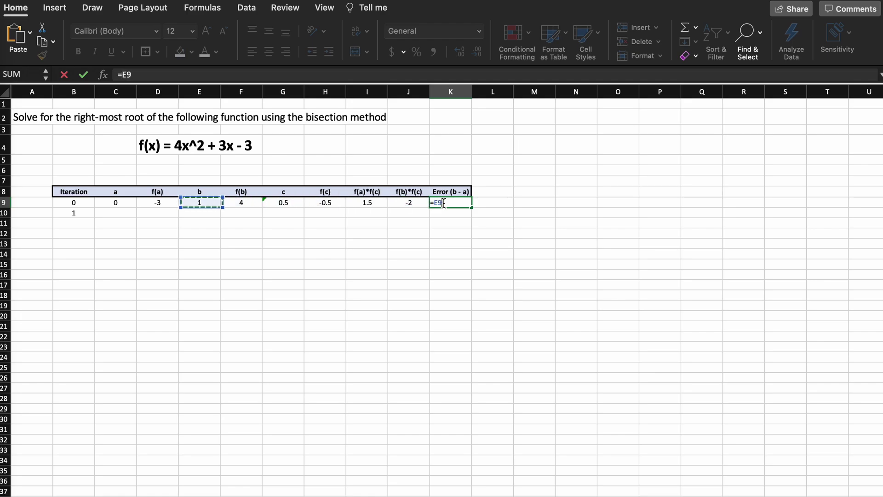
type("-")
key("Left")
key("Left")
key("Left")
key("Left")
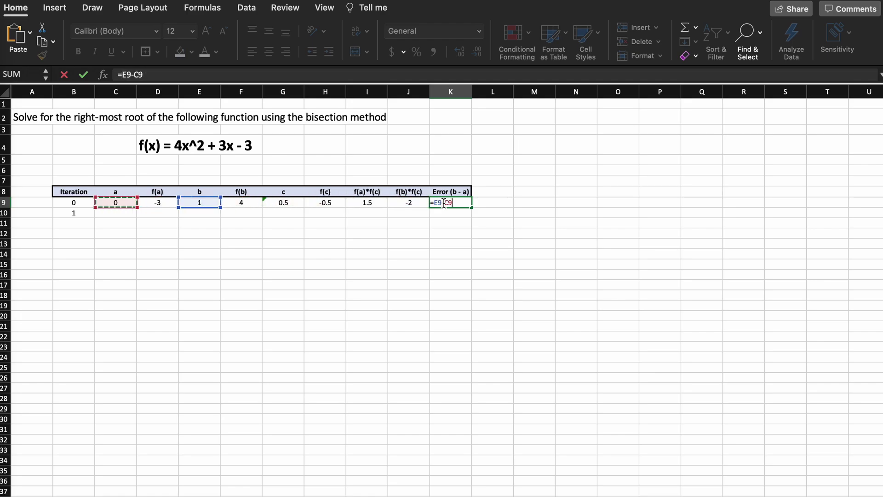
key("Return")
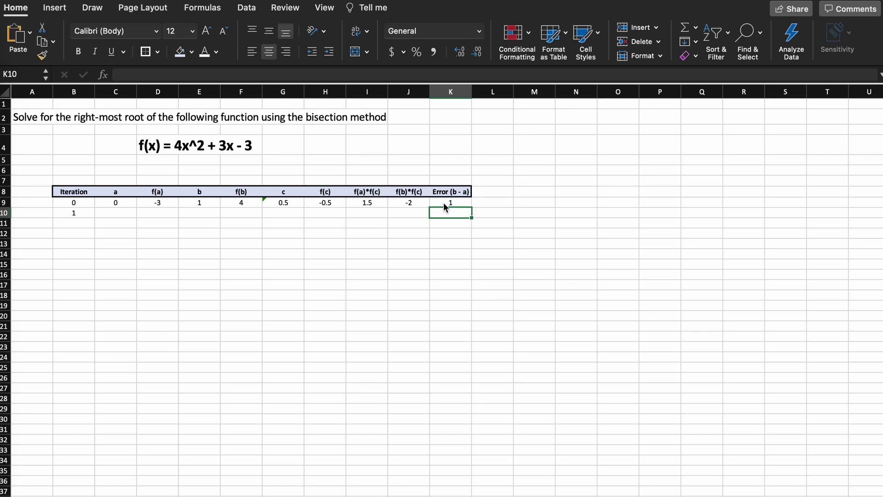
Enter =IF(I9<0,C9,G9) in C10, giving iteration 1's lower bound a = 0.5.
left_click(126, 213)
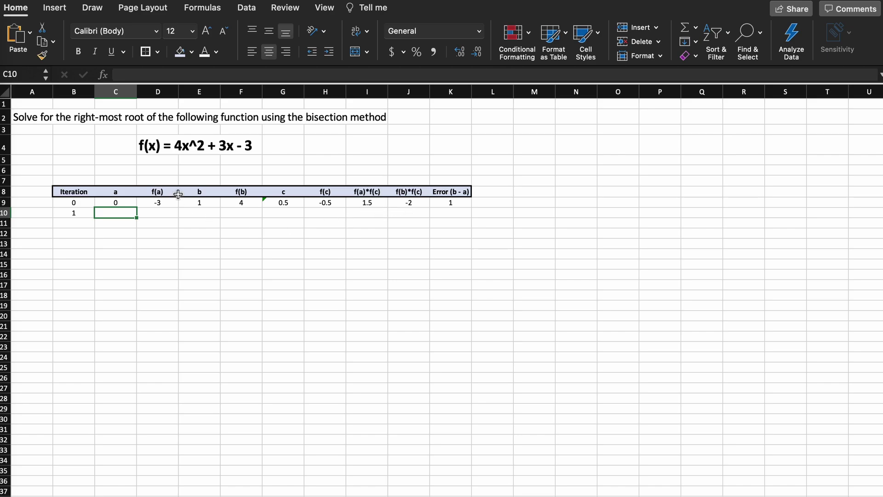
type("=I")
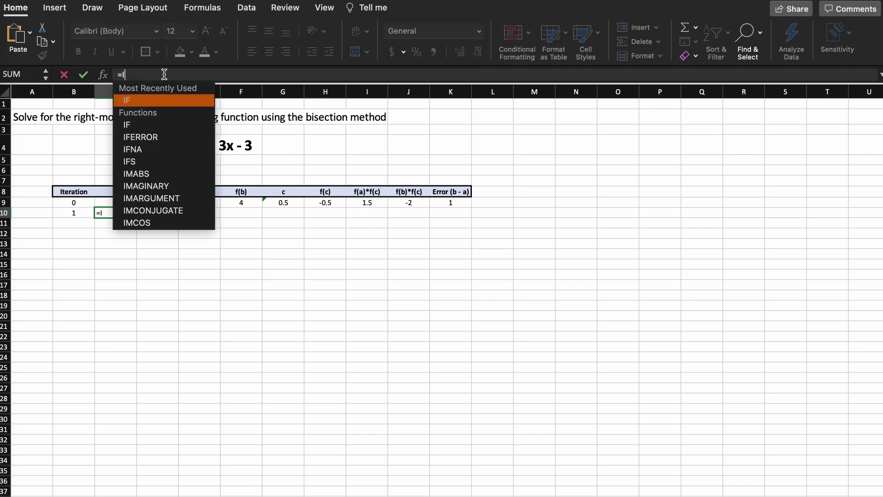
type("F(")
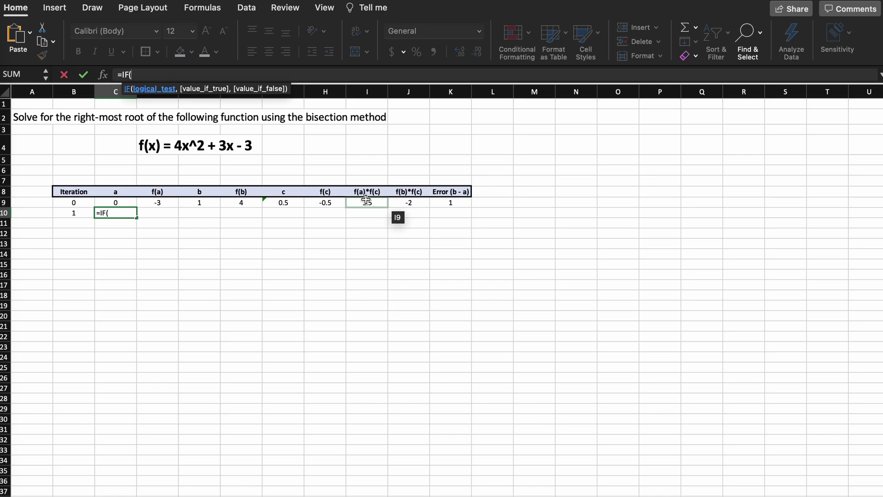
left_click(366, 200)
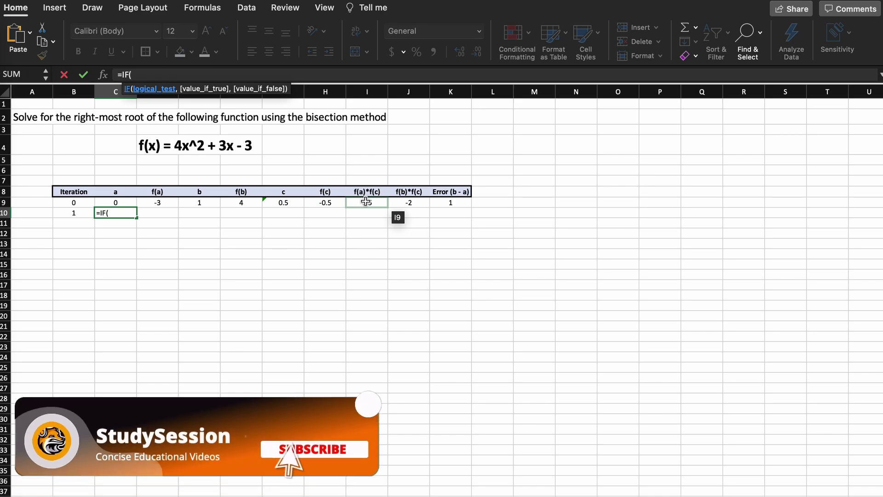
type("<")
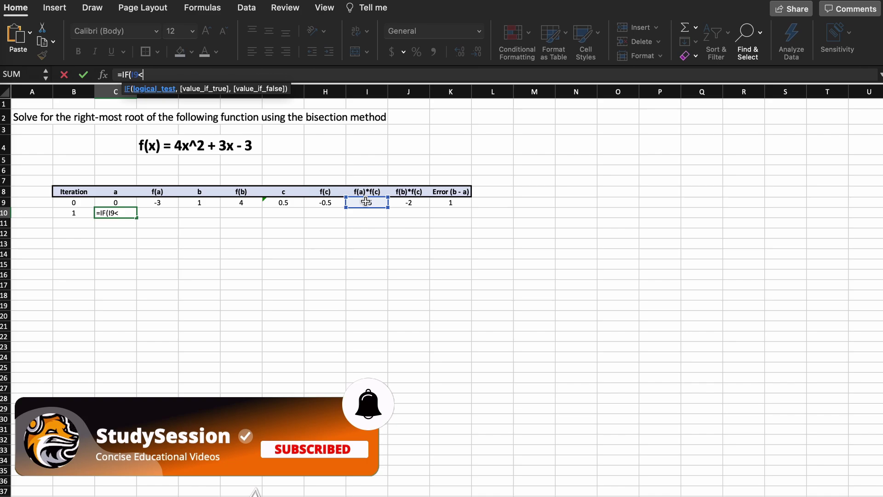
type("0,")
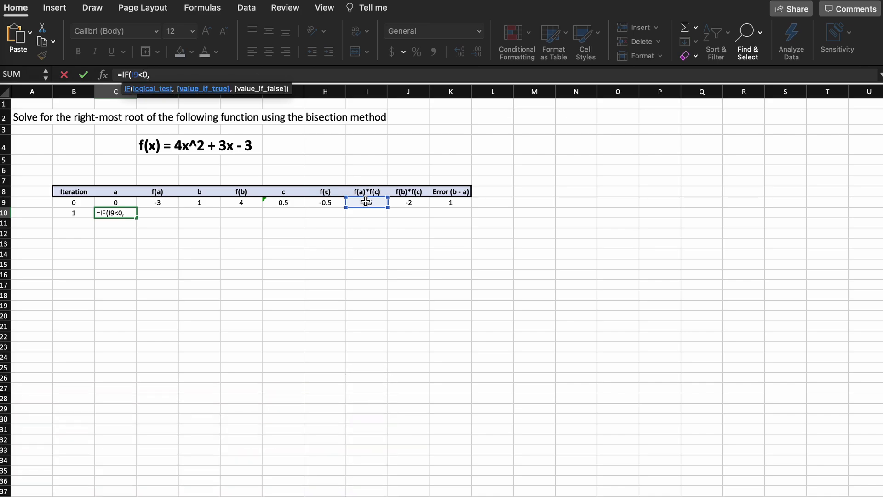
left_click(119, 201)
type(",")
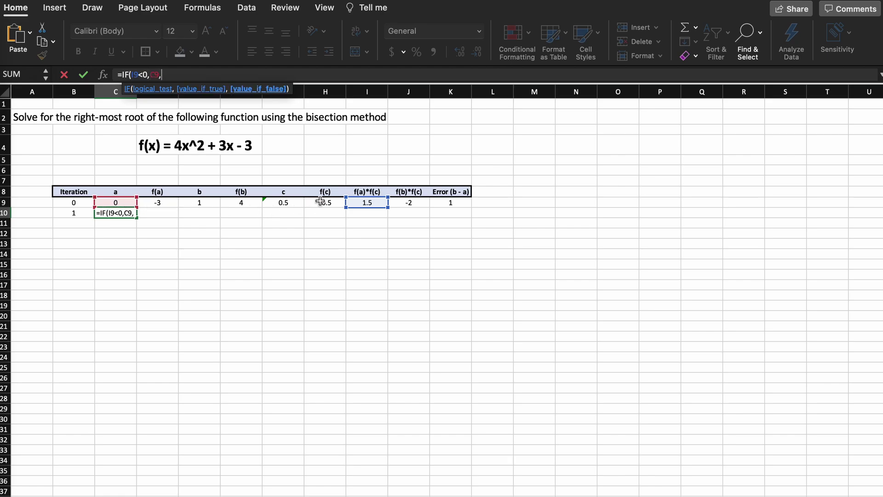
left_click(294, 203)
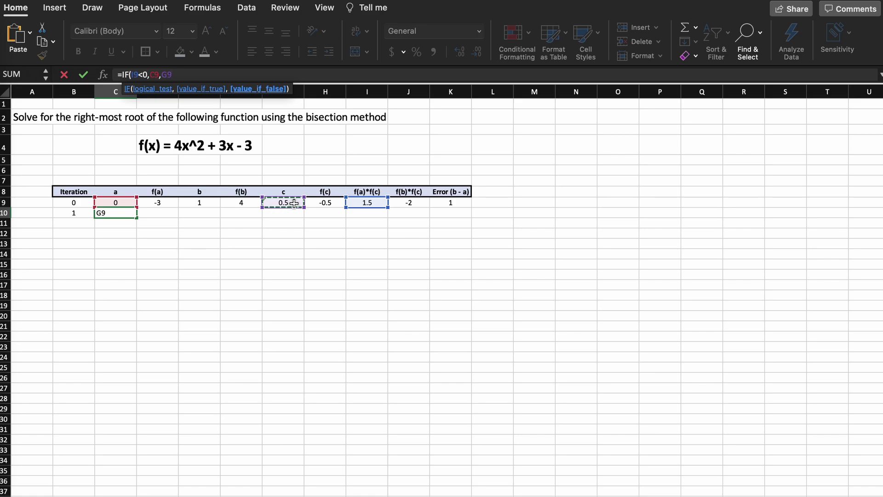
type(")")
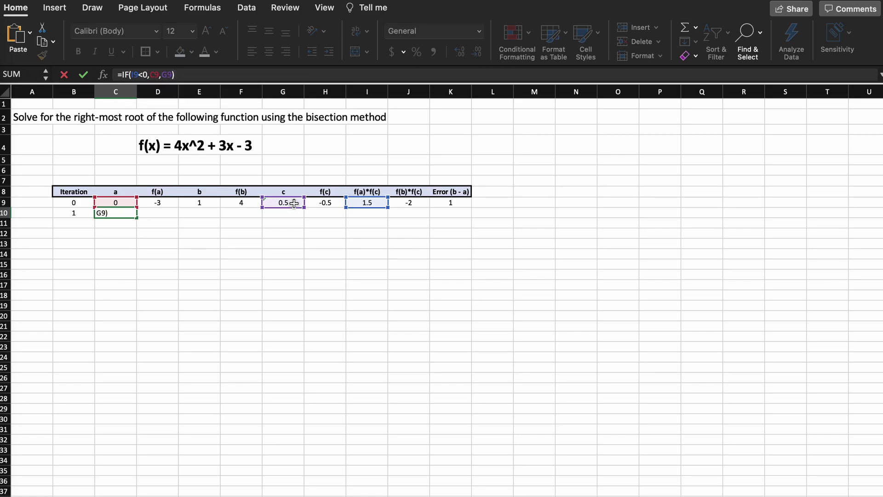
key("Return")
left_click(217, 213)
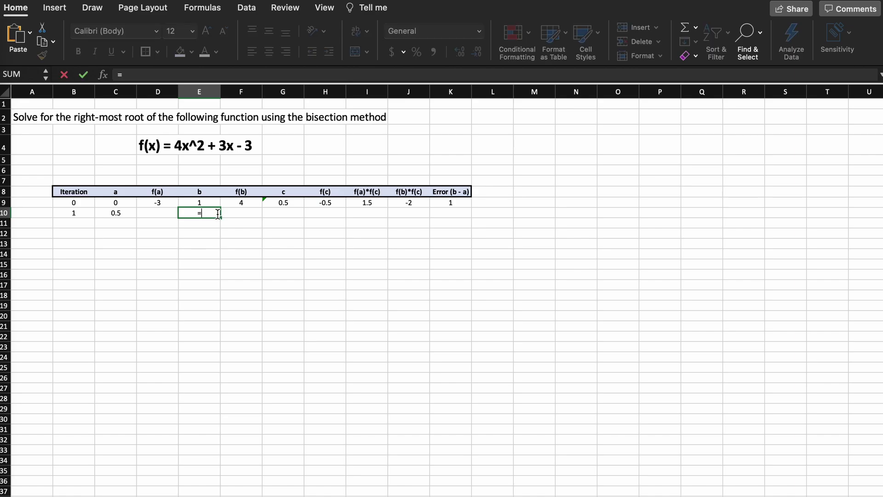
type("=IF(")
Complete iteration 1's upper bound with =IF(J9<0,E9,G9) in E10.
left_click(405, 202)
type("<0,")
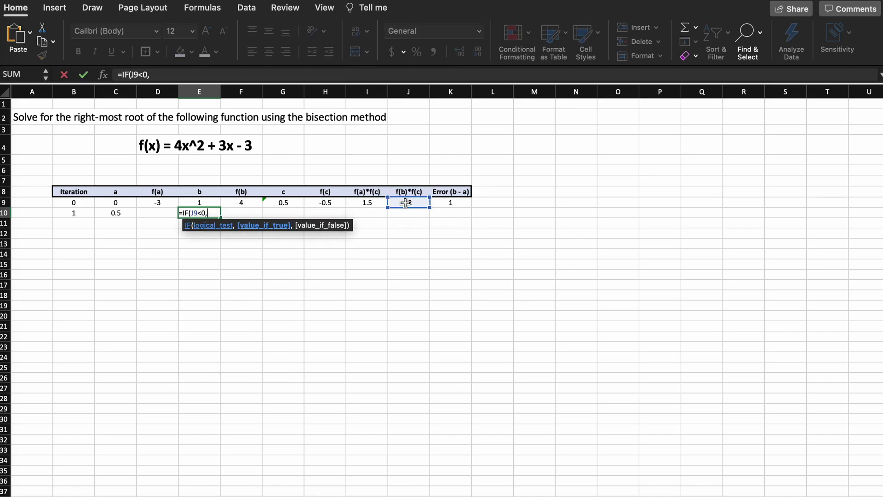
left_click(217, 203)
type(",")
left_click(295, 202)
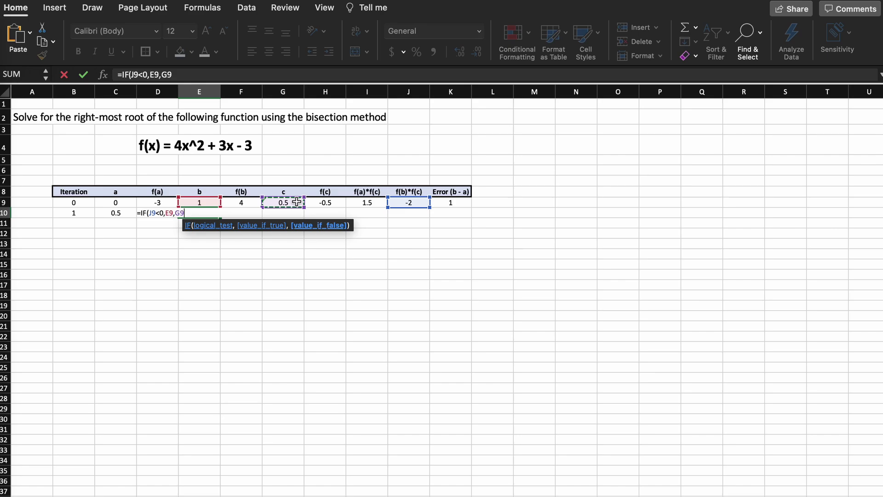
key("Return")
Fill the f(a) through Error formulas into row 10, then extend iteration 1 down to iteration 6.
left_click(169, 203)
left_click_drag(178, 208, 178, 214)
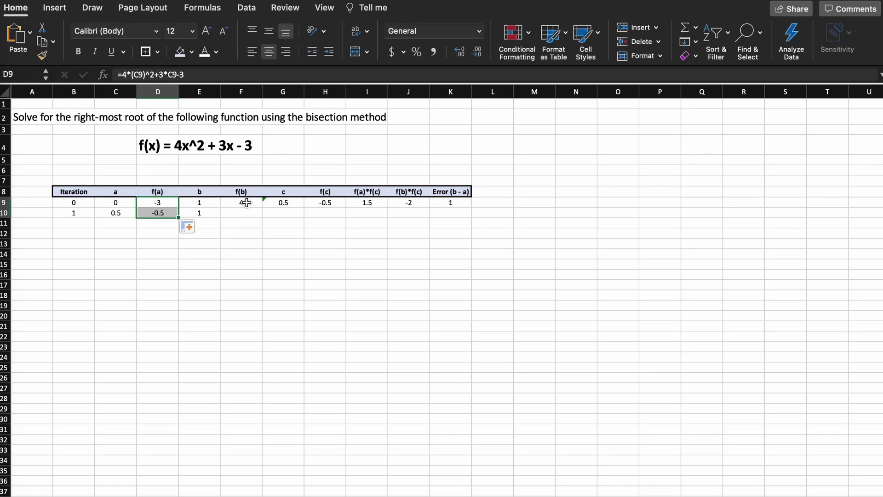
mouse_move(241, 203)
left_mouse_down()
mouse_move(451, 203)
mouse_move(474, 217)
left_mouse_up()
left_click(430, 237)
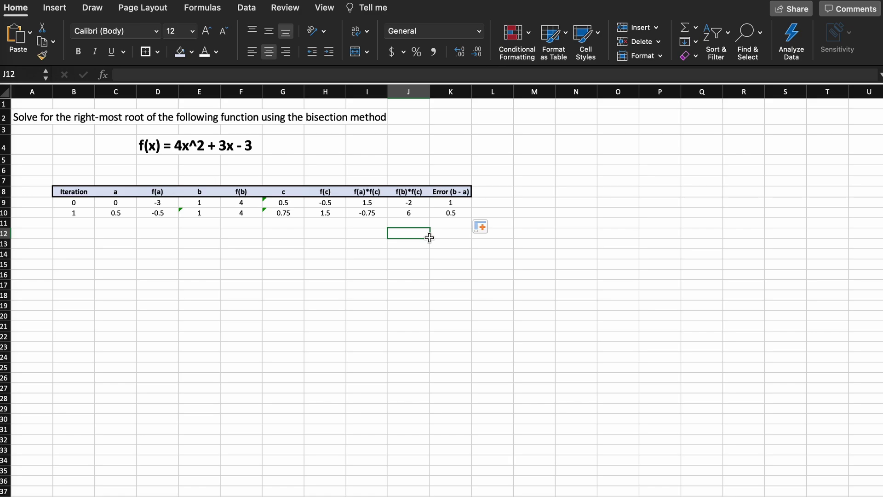
mouse_move(83, 213)
left_mouse_down()
mouse_move(451, 213)
mouse_move(464, 267)
left_mouse_up()
Shade iteration 5's error value 0.03125 in K14 light green.
left_click(454, 269)
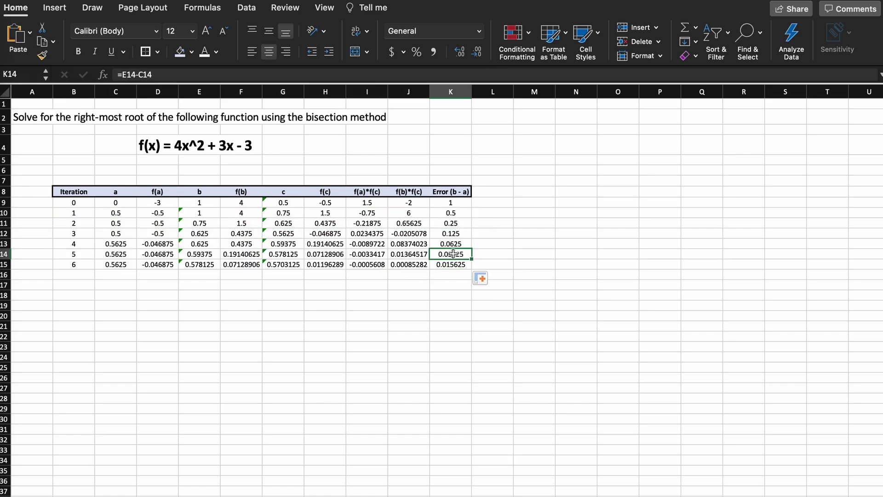
left_click(192, 52)
left_click(288, 135)
left_click(242, 145)
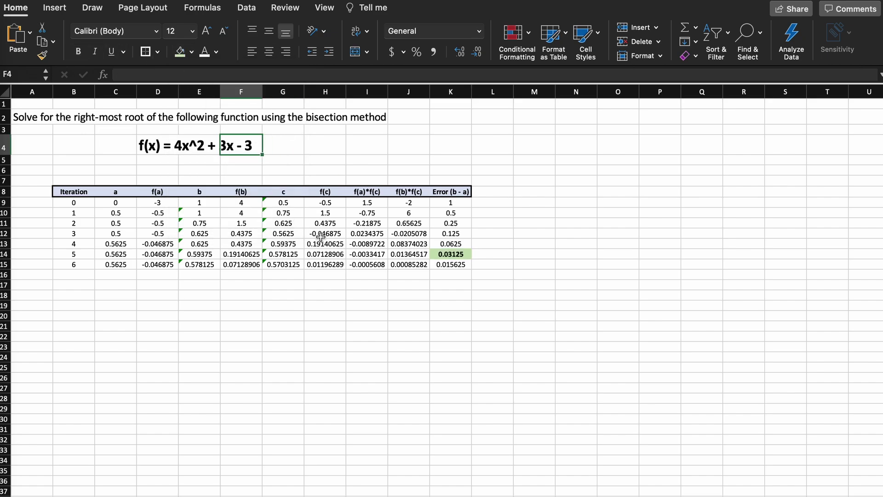
Create an x column starting at 0 in 0.01 steps, filled down to 1.
left_click(630, 269)
left_click(542, 191)
type("x")
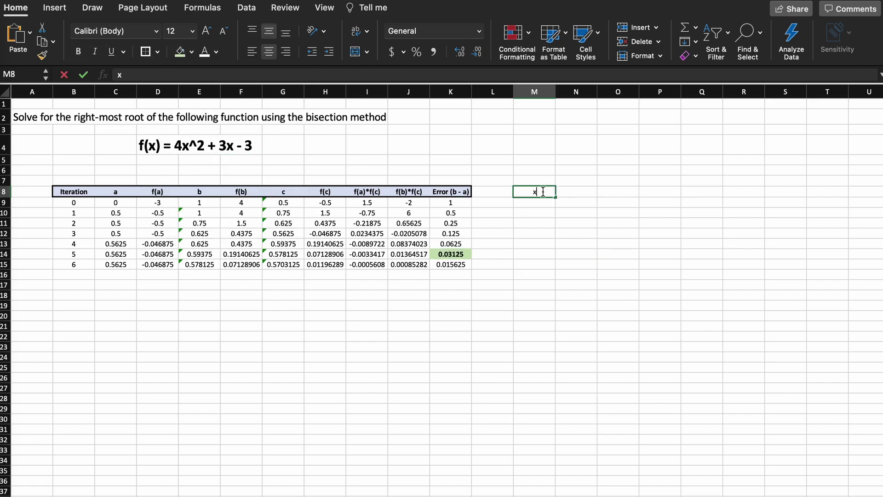
key("Return")
type("0")
key("Return")
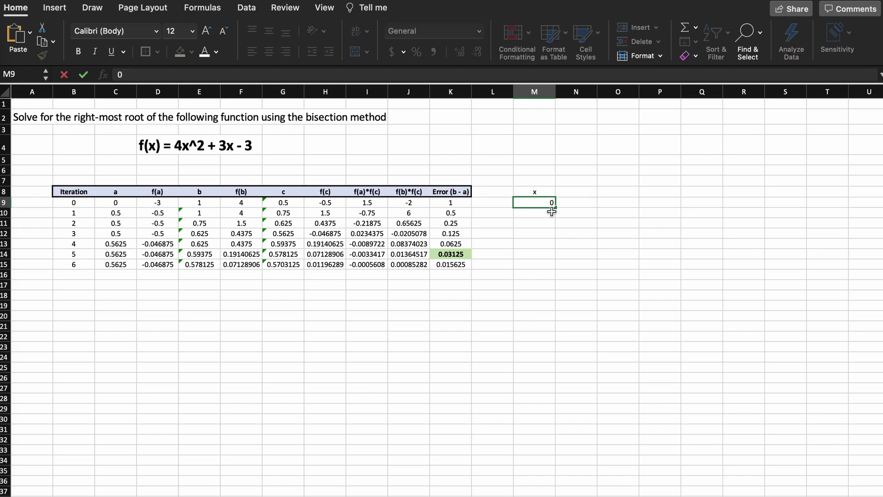
type("0.01")
key("Return")
mouse_move(551, 203)
left_mouse_down()
mouse_move(569, 494)
mouse_move(581, 384)
left_mouse_up()
scroll(580, 384, "up", 15)
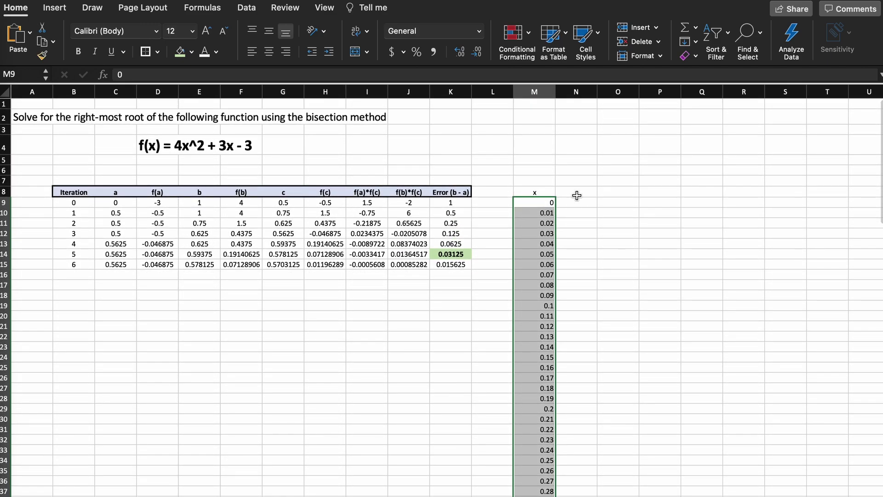
Add an f(x) header and fill the function formula beside every x value.
left_click(577, 195)
type("f(x")
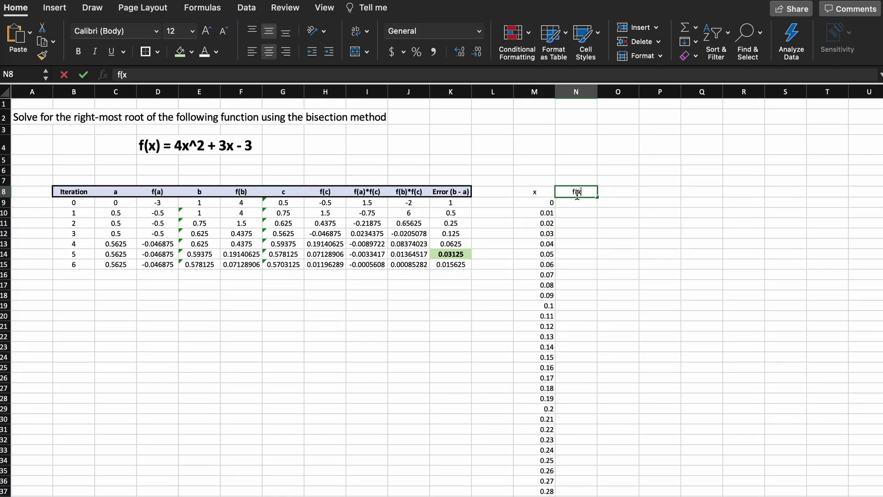
left_click(157, 201)
key("ctrl+c")
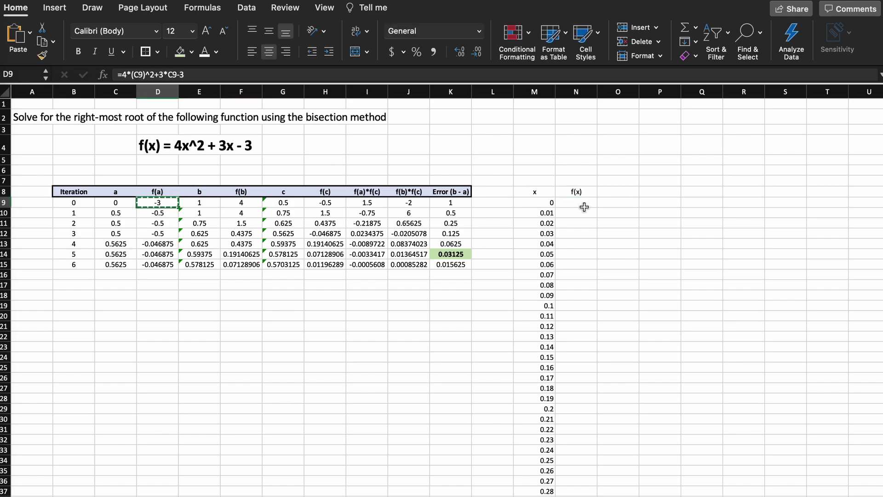
left_click(583, 204)
key("ctrl+v")
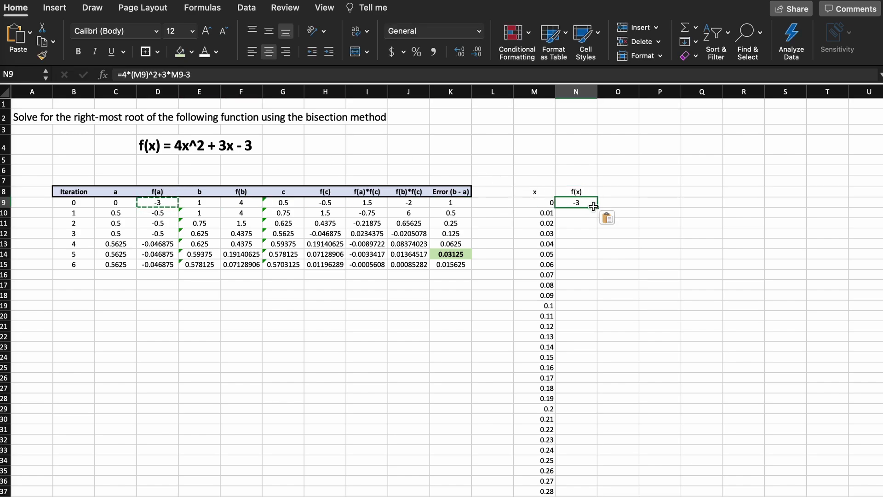
double_click(597, 207)
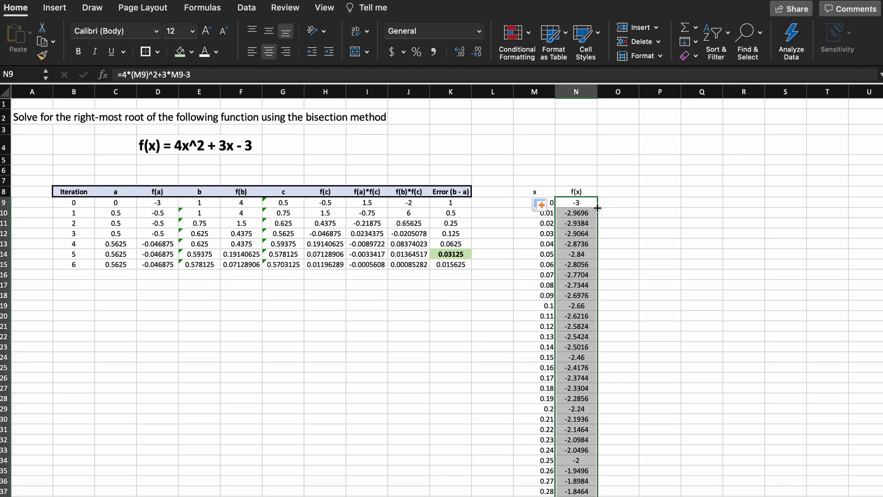
left_click(619, 208)
Plot x and f(x) as a smooth-line scatter chart placed below the iteration table.
left_click_drag(549, 203, 595, 493)
scroll(546, 332, "up", 10)
left_click(54, 7)
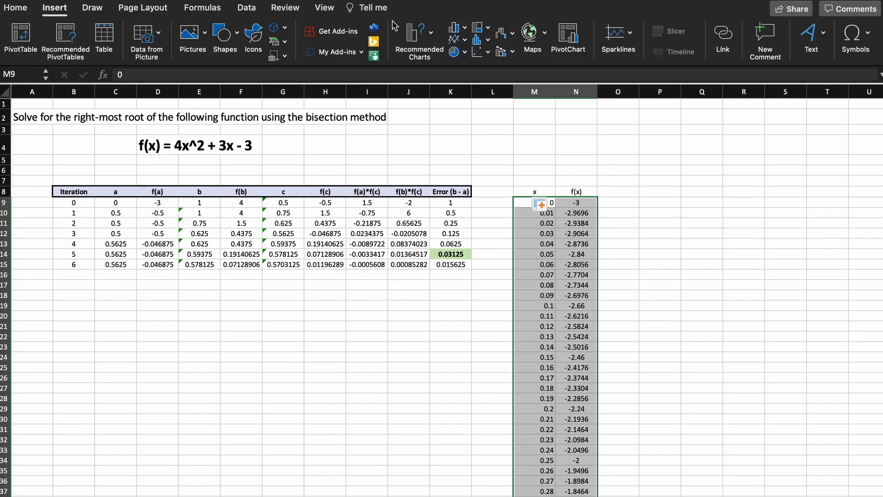
left_click(481, 51)
left_click(640, 118)
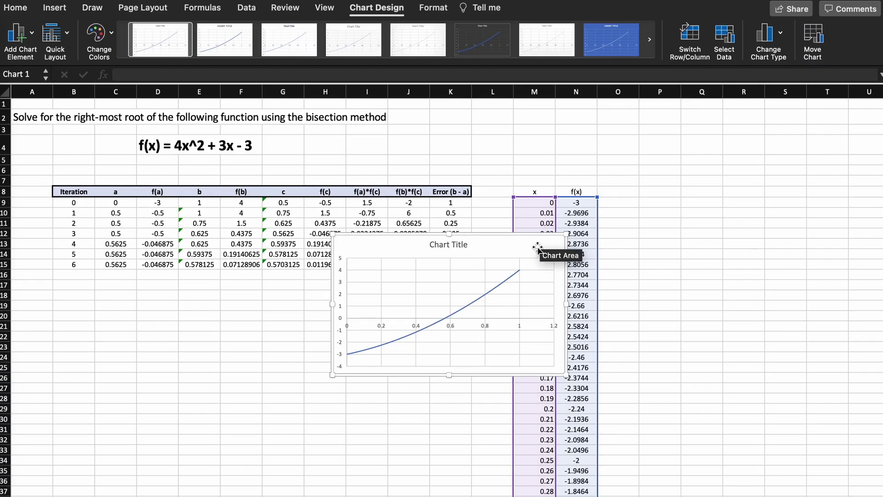
left_click_drag(535, 238, 407, 304)
left_click_drag(345, 312, 290, 331)
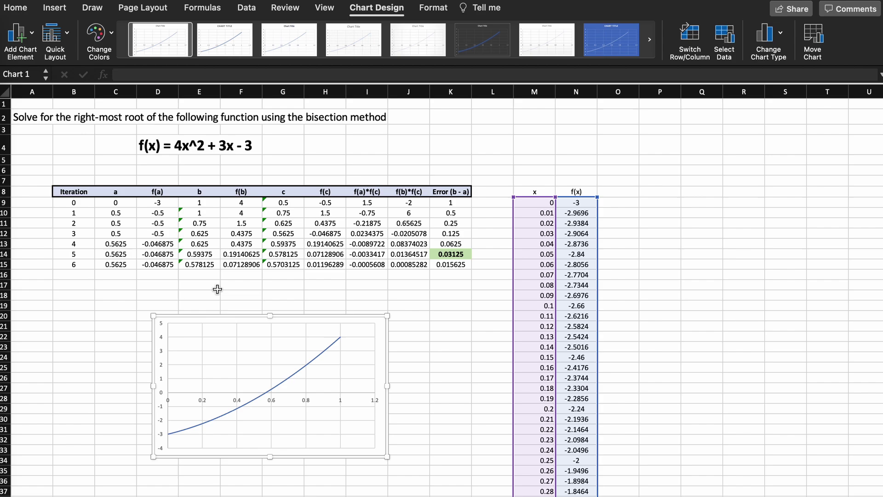
left_click_drag(535, 192, 562, 191)
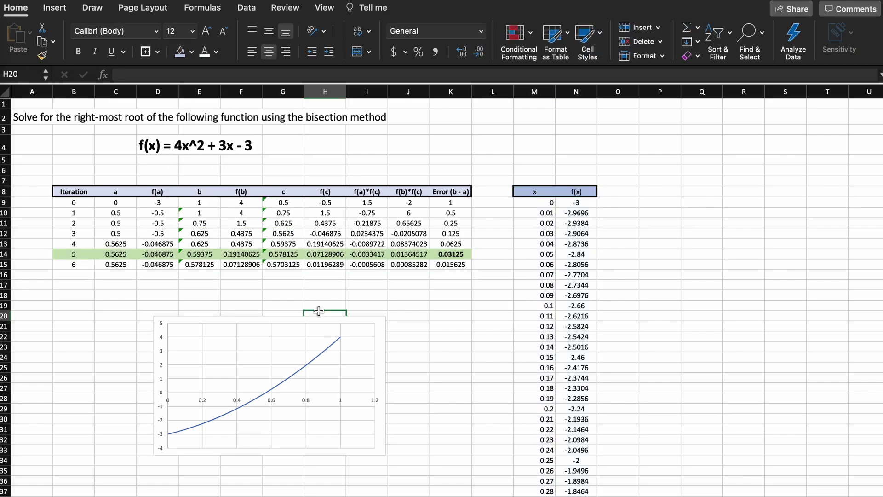
Write a bold note in B17 about the iteration-5 boundary lines.
left_click(74, 284)
type("Let's create a")
key("BackSpace")
key("BackSpace")
type("vertical lines to depict")
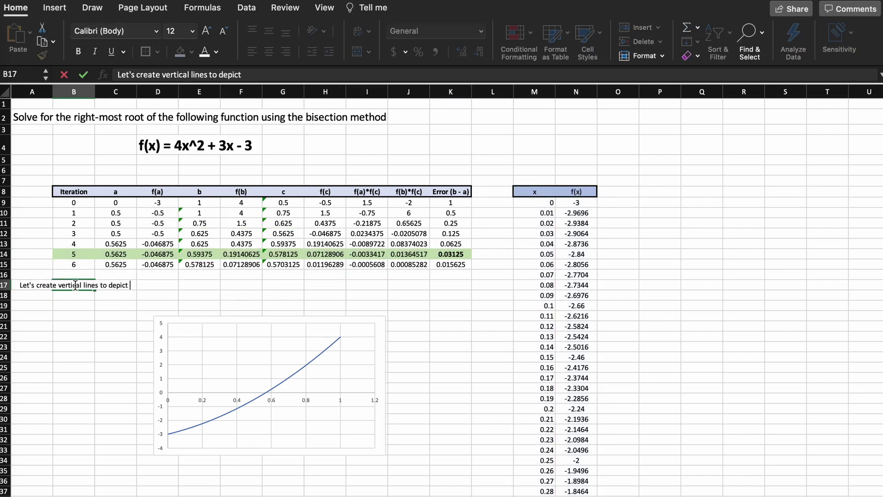
type(" our higher and lower boundaries at iteration 4")
key("BackSpace")
type("5")
key("Return")
left_click(73, 284)
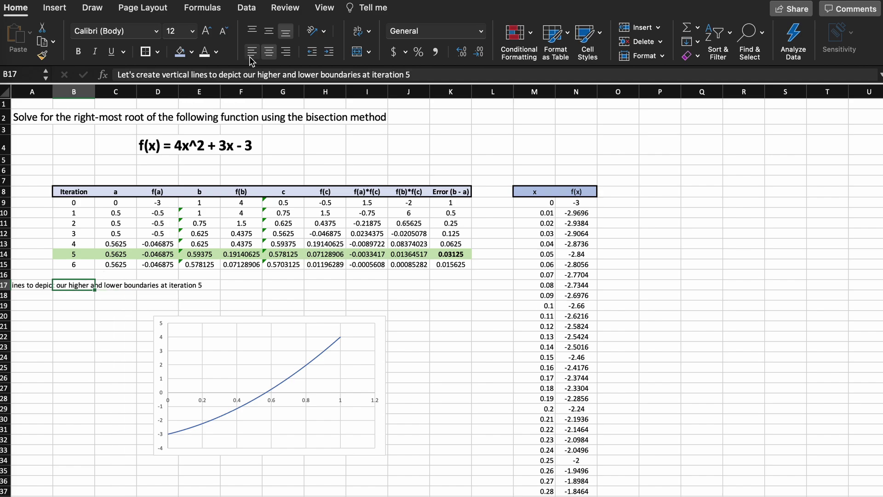
key("super+b")
key("Return")
type("0.5625")
Enter boundary x values 0.5625 and 0.59375, each paired with y values -4 and 5.
key("Return")
type("0.5625")
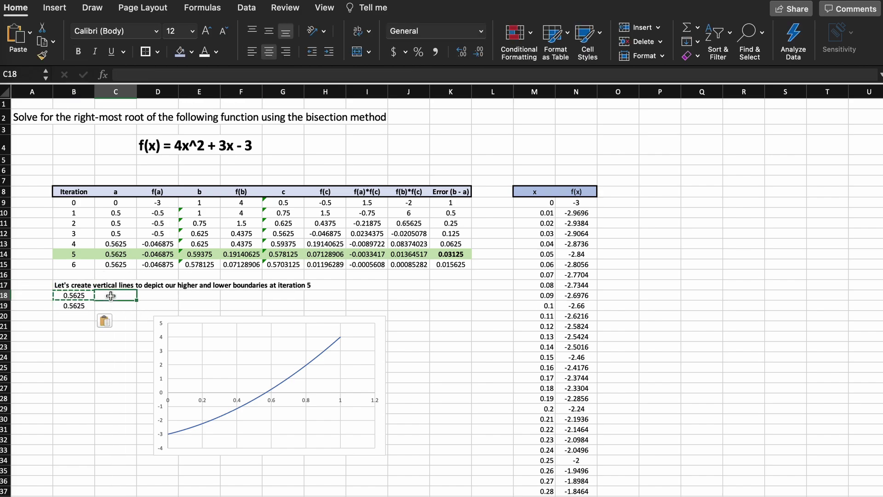
type("-45")
left_click(185, 298)
type("0.59375")
key("Return")
type("0.59375")
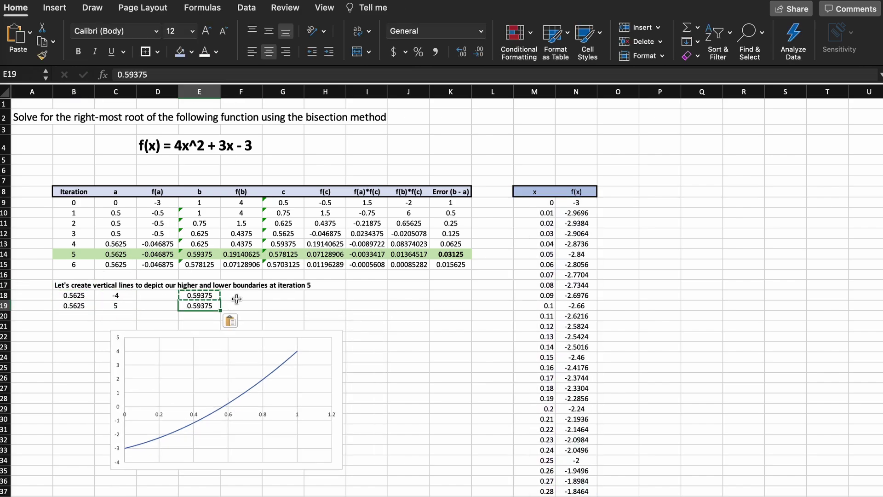
key("super+c")
key("super+v")
right_click(224, 334)
Add a chart series for the lower boundary: x from B18:B19, y -4 and 5.
left_click(259, 315)
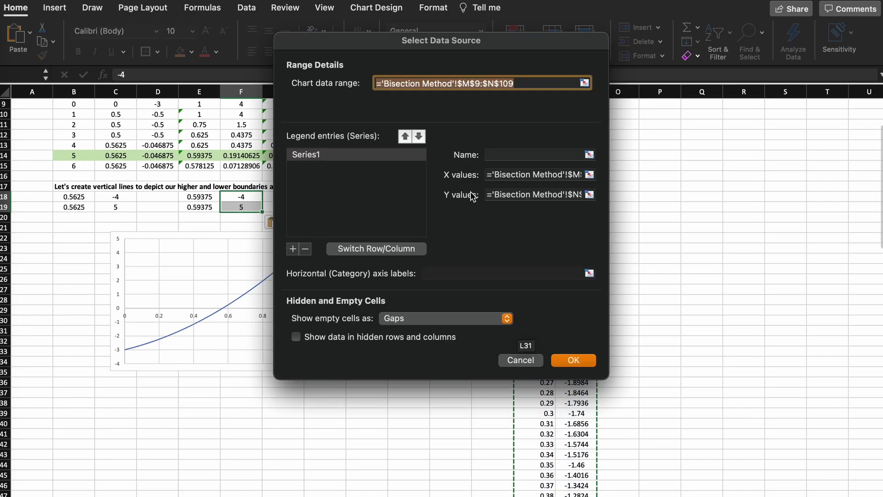
left_click(292, 245)
left_click(578, 173)
mouse_move(74, 196)
left_mouse_down()
mouse_move(77, 207)
mouse_move(136, 211)
left_mouse_up()
left_click(602, 40)
left_click(579, 199)
left_click(602, 39)
Add the upper boundary series with x from E18:E19 and y from F18:F19.
left_click(293, 249)
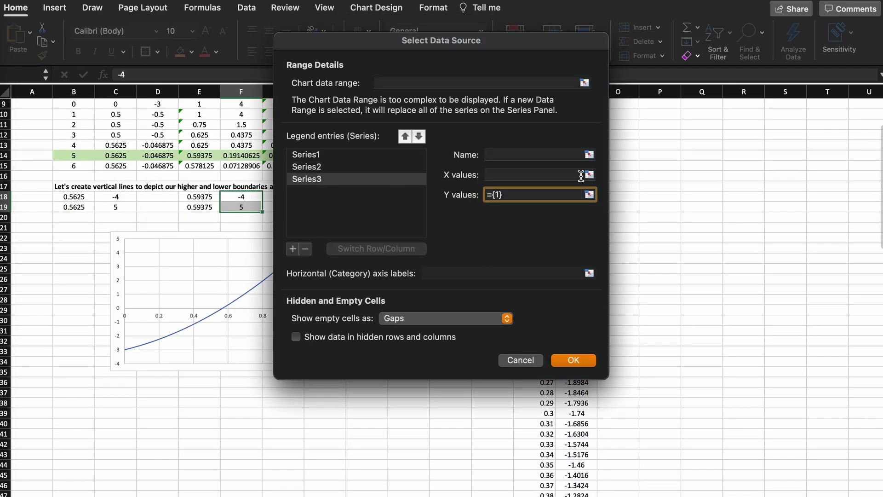
left_click(578, 174)
mouse_move(200, 196)
left_mouse_down()
mouse_move(220, 211)
mouse_move(242, 209)
left_mouse_up()
left_click(602, 40)
left_click(580, 193)
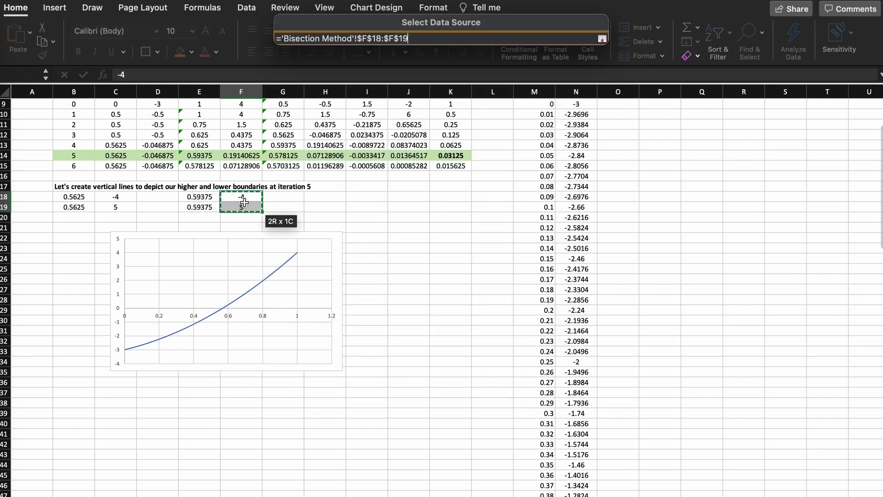
left_click(602, 39)
left_click(569, 359)
scroll(228, 315, "up", 3)
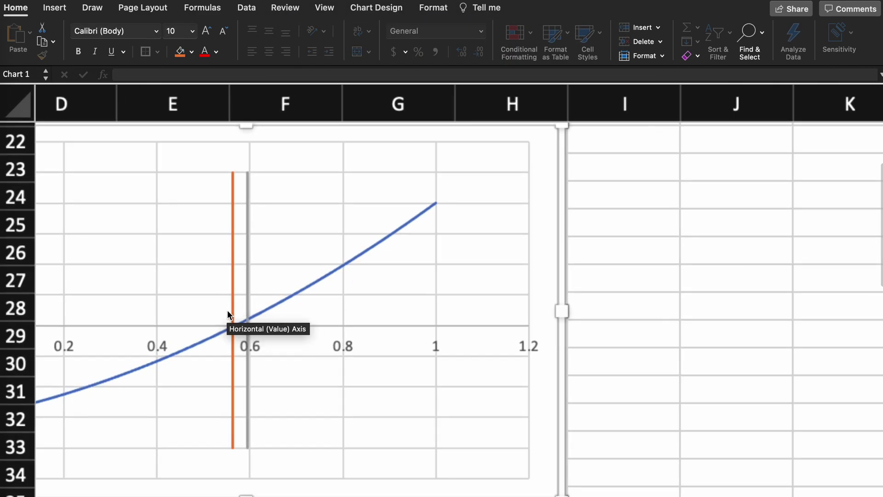
scroll(296, 348, "up", 3)
scroll(379, 422, "up", 2)
scroll(381, 393, "down", 1)
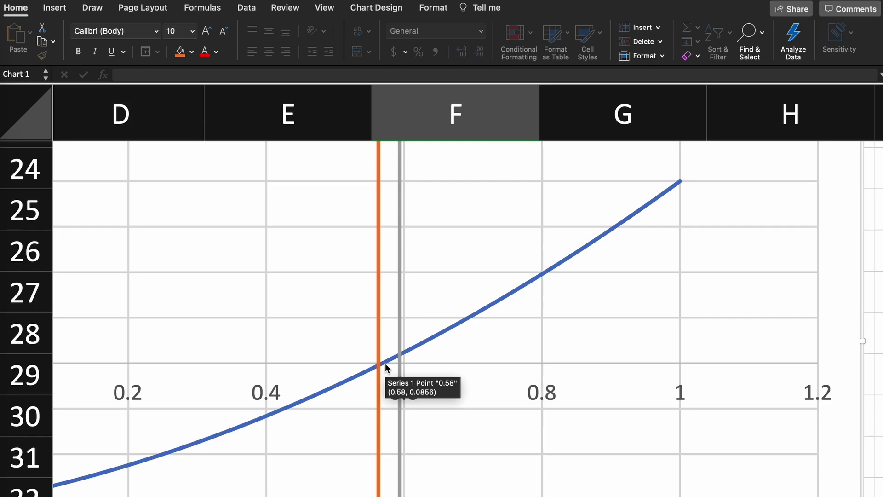
scroll(385, 367, "down", 3)
scroll(331, 418, "down", 3)
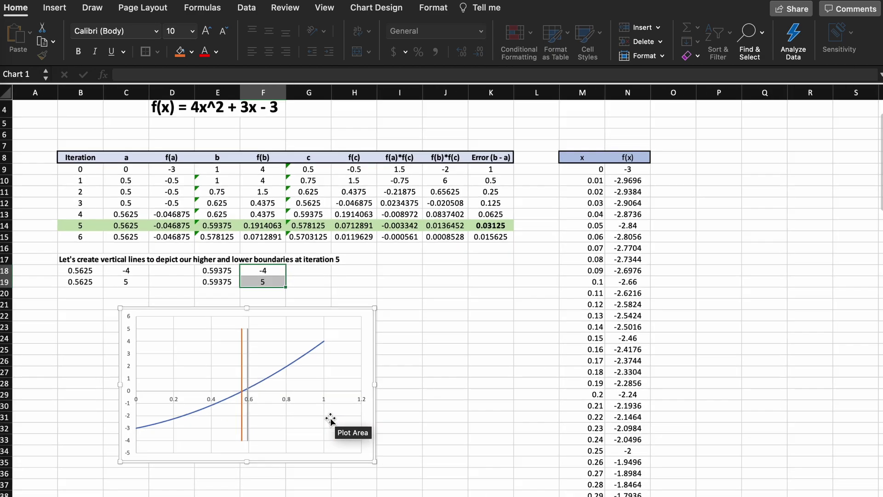
scroll(331, 479, "down", 2)
right_click(509, 91)
Insert two blank columns ahead of the x/f(x) table.
left_click(524, 115)
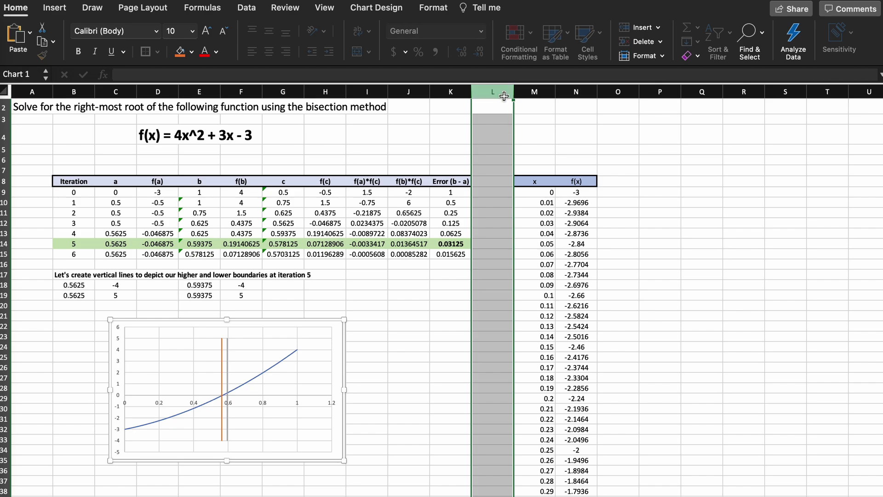
right_click(532, 92)
left_click(496, 159)
left_click_drag(534, 92, 576, 91)
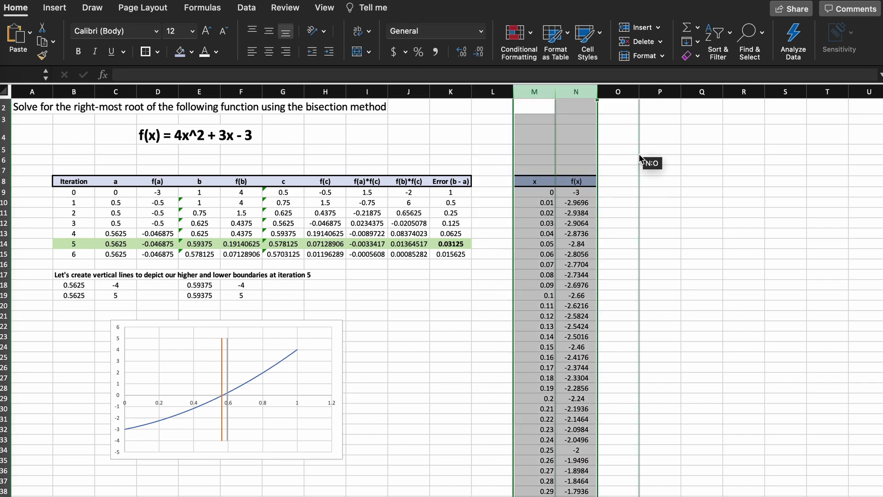
Add the header 'Root Present Inbetween A & B?' in L8 and widen column L to fit.
left_click_drag(556, 207, 642, 207)
left_click(492, 181)
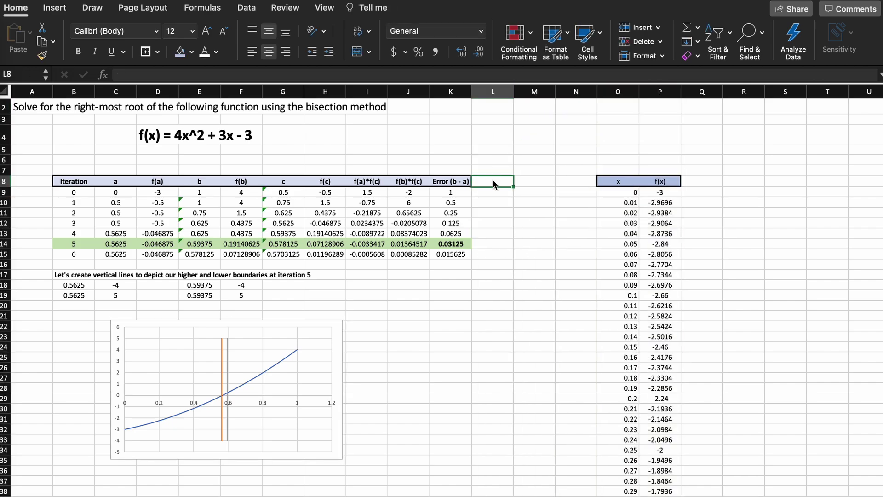
type("Root Present ")
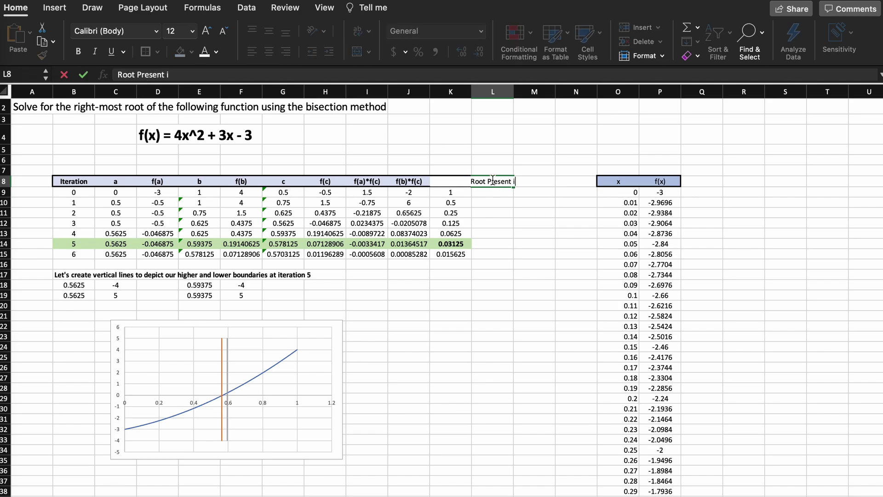
type("Inbetween A & B?")
key("Return")
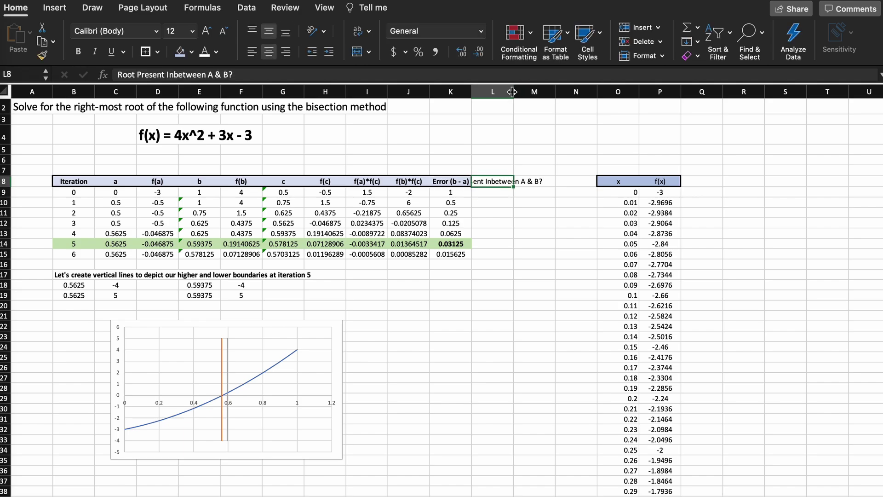
left_click_drag(514, 92, 583, 92)
key("Return")
Enter =IF(OR(I9<0,J9<0),TRUE,FALSE) in L9 and fill it down to L15.
left_click(522, 183)
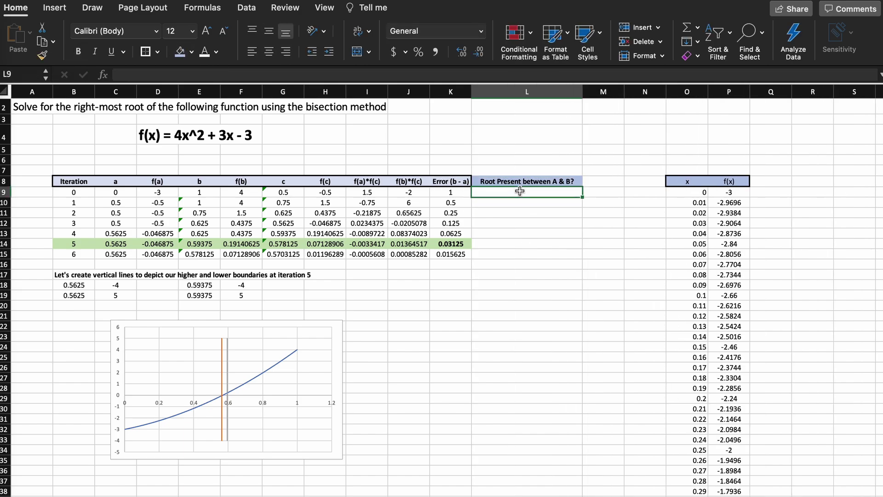
type("=IF(OR")
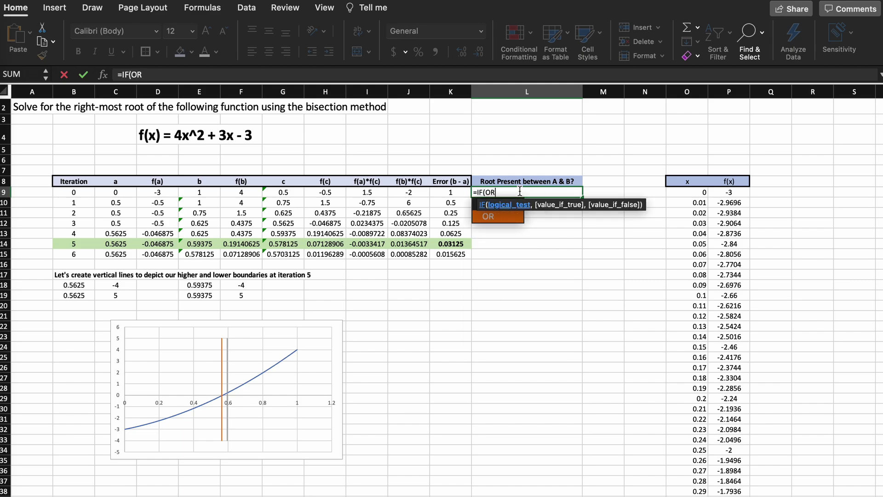
type("(")
left_click(378, 191)
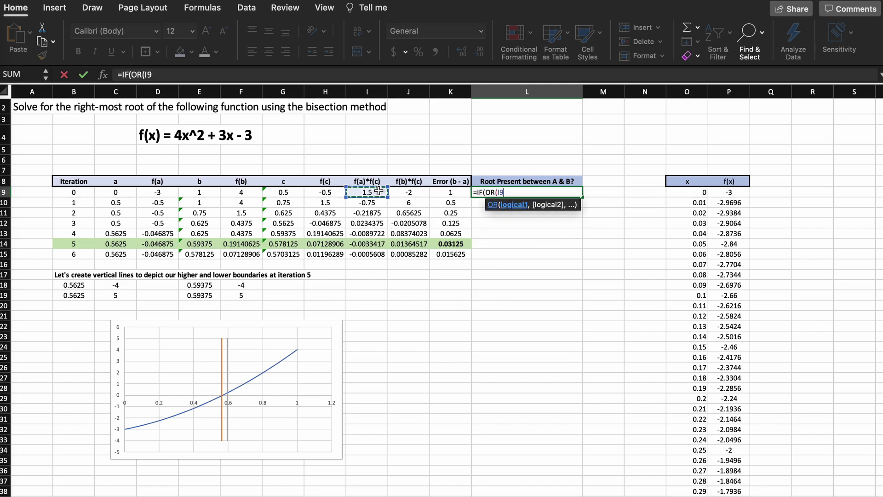
type("<0,")
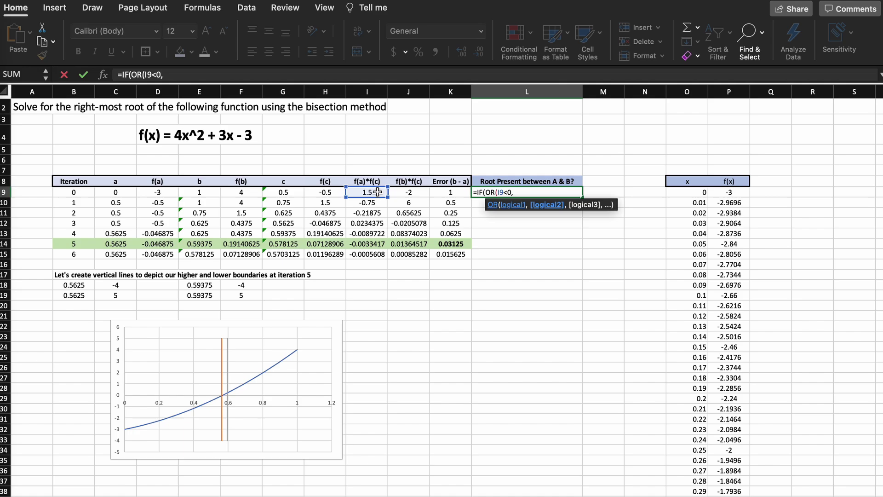
left_click(404, 194)
type("<0),")
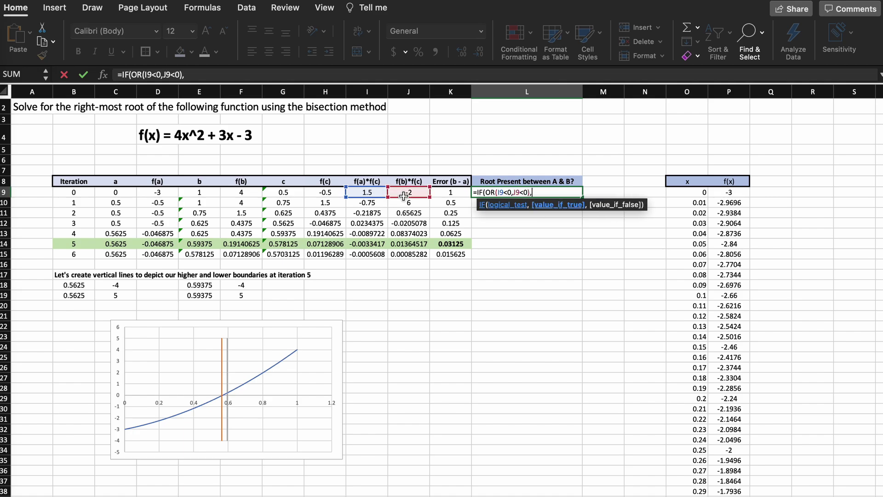
type("TRUE,FAL")
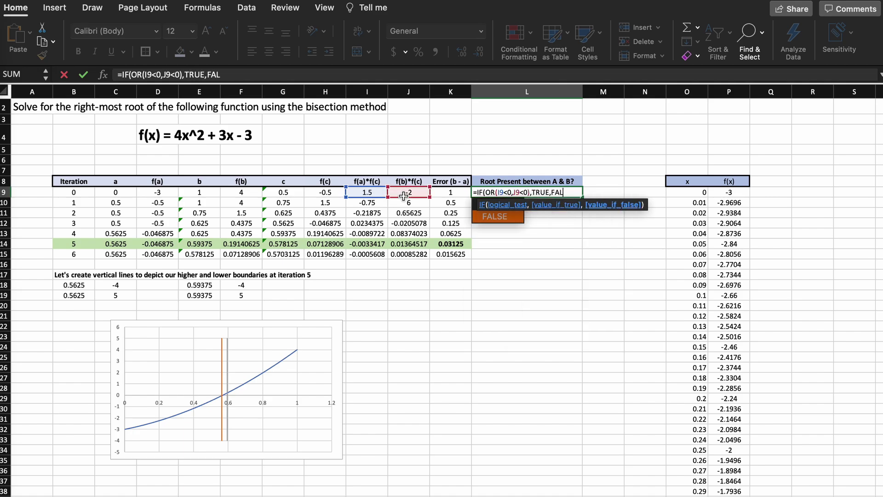
type("SE)")
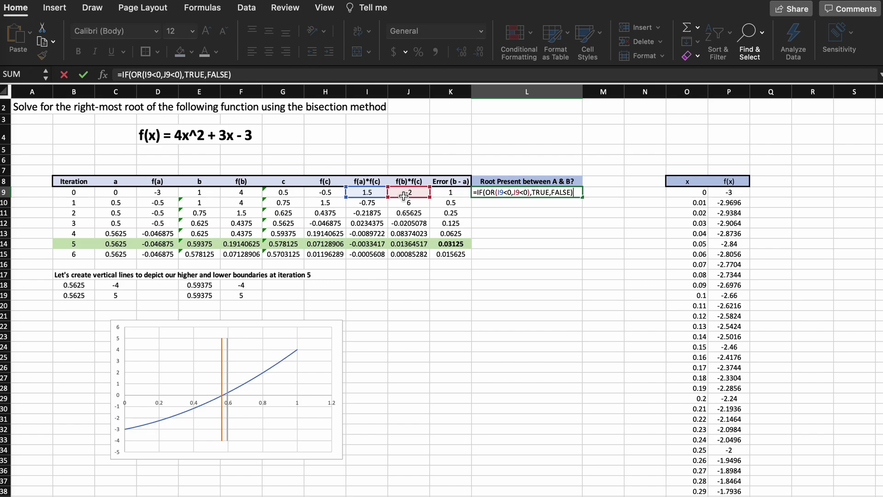
key("Return")
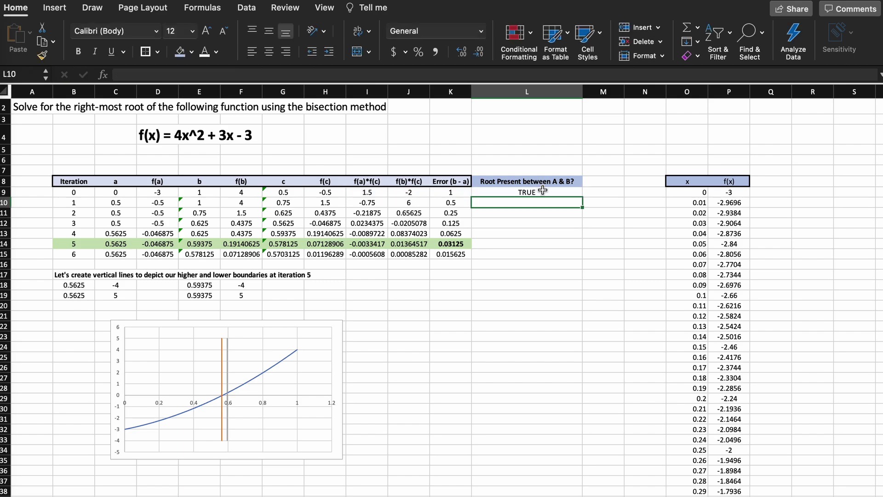
left_click(541, 191)
left_click_drag(582, 196, 578, 257)
left_click(591, 246)
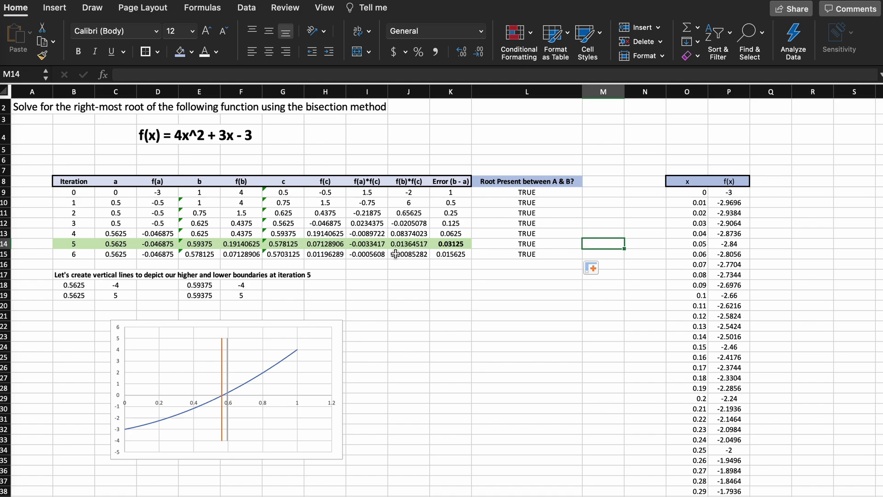
left_click(216, 192)
type("0.3")
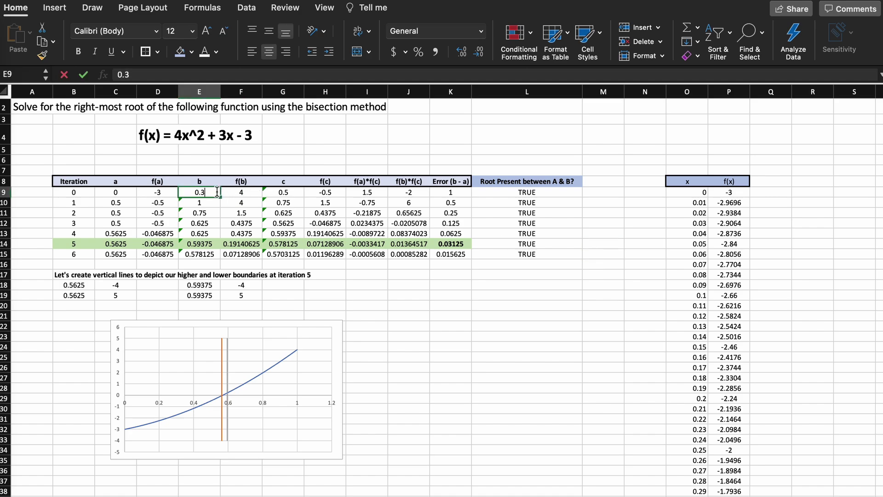
key("Return")
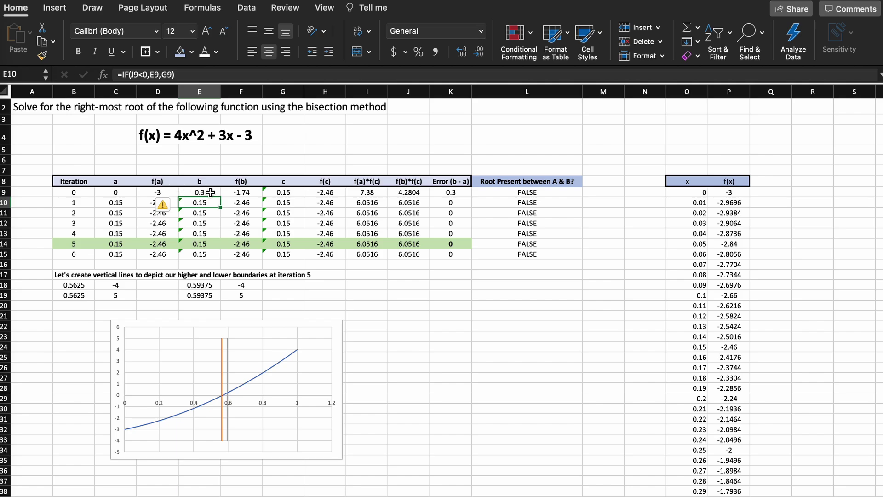
left_click(217, 194)
key("super+z")
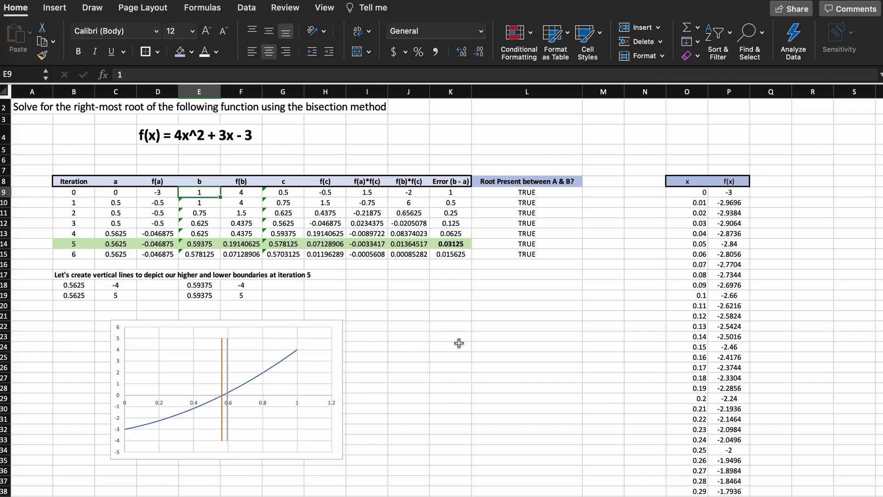
left_click(152, 190)
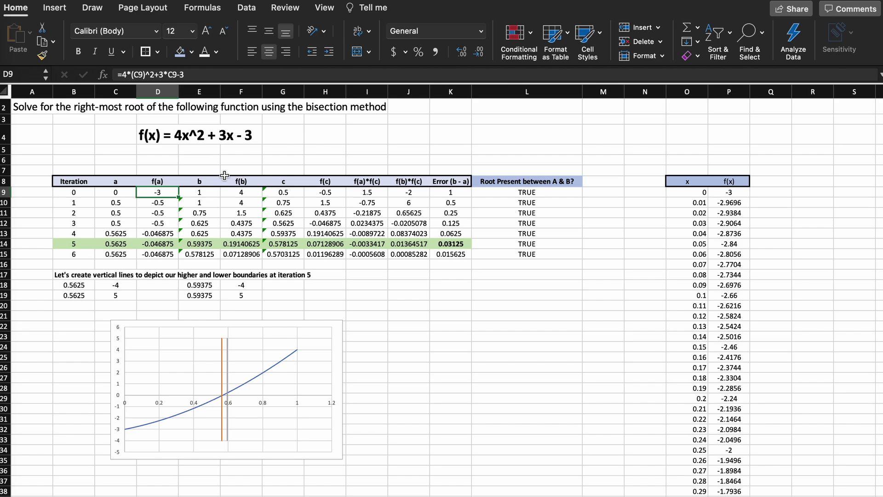
left_click(233, 192)
left_click(316, 193)
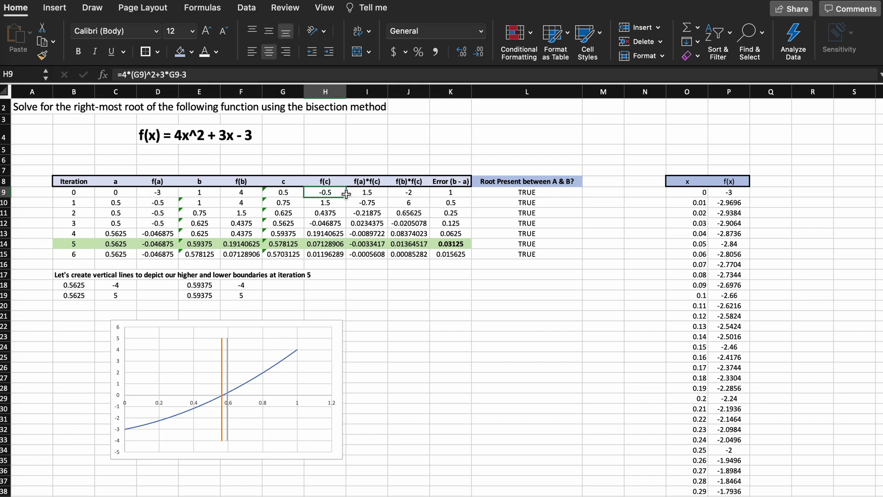
left_click(728, 193)
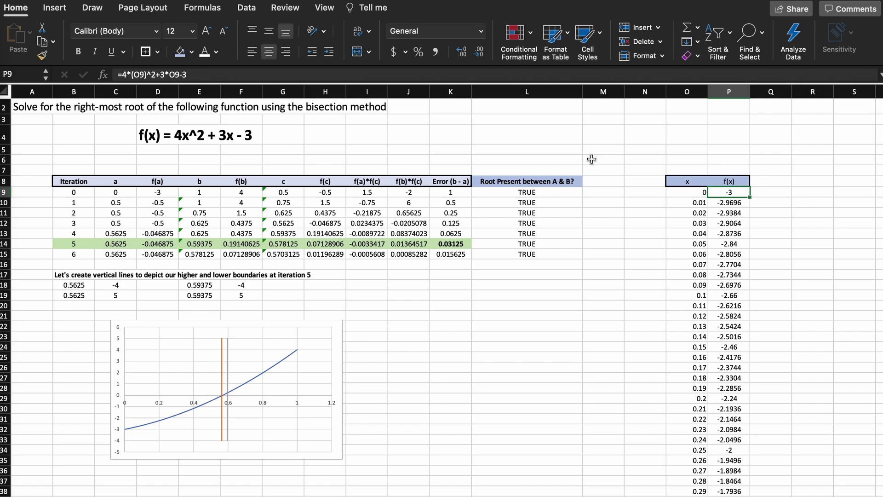
left_click(117, 192)
left_click(197, 192)
left_click(117, 192)
left_click(197, 189)
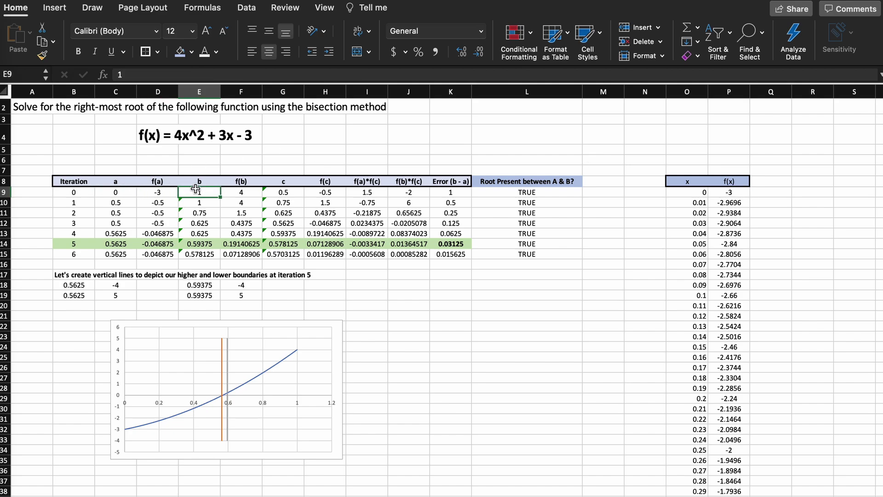